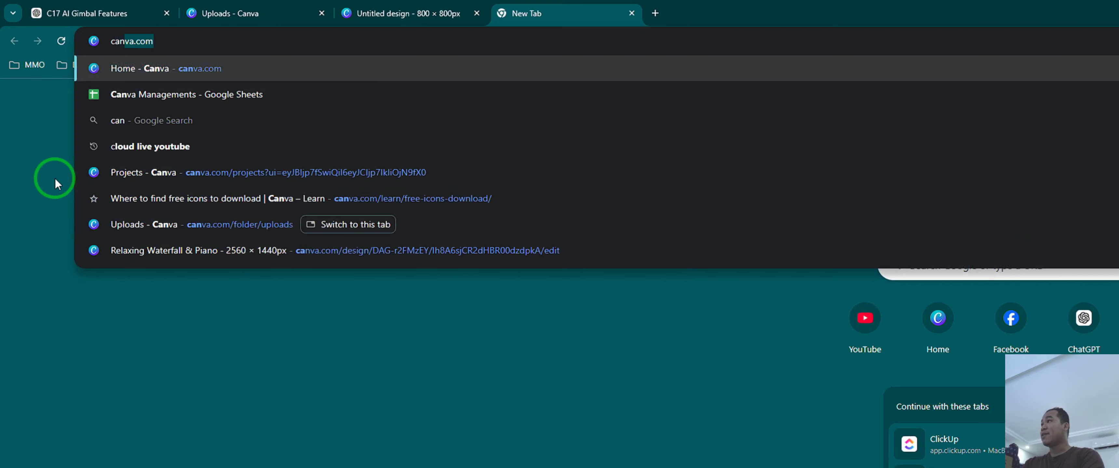
Open the untitled tripod design from Canva's recent designs and close the leftover Canva tabs
key(Return)
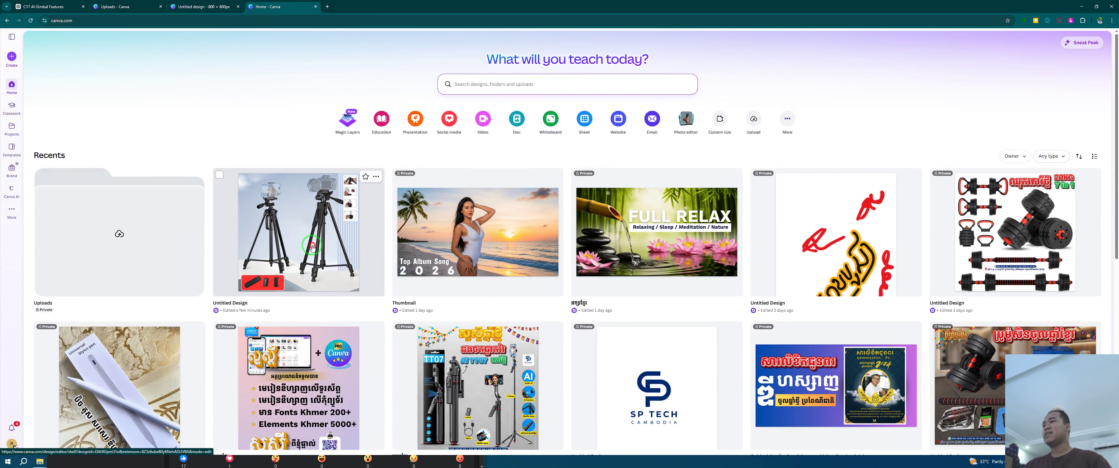
click(312, 247)
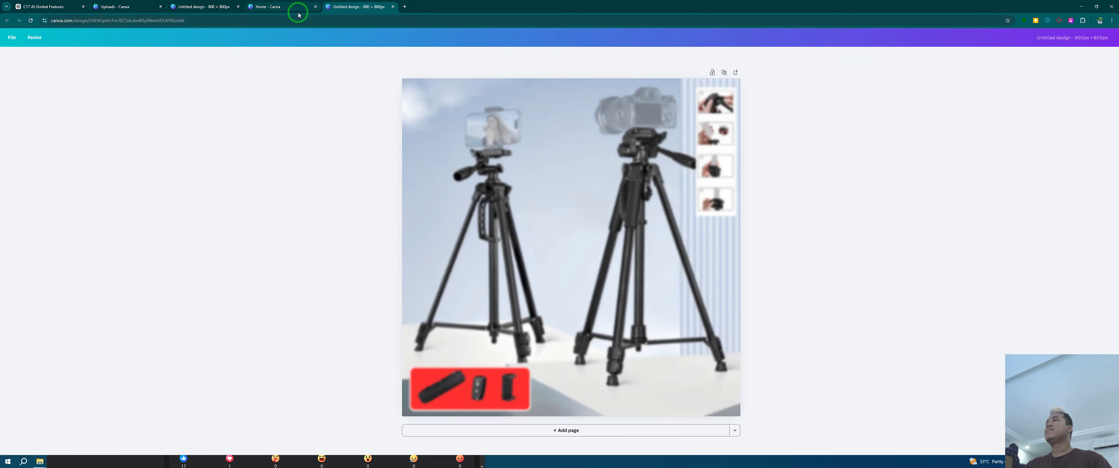
click(317, 8)
click(317, 8)
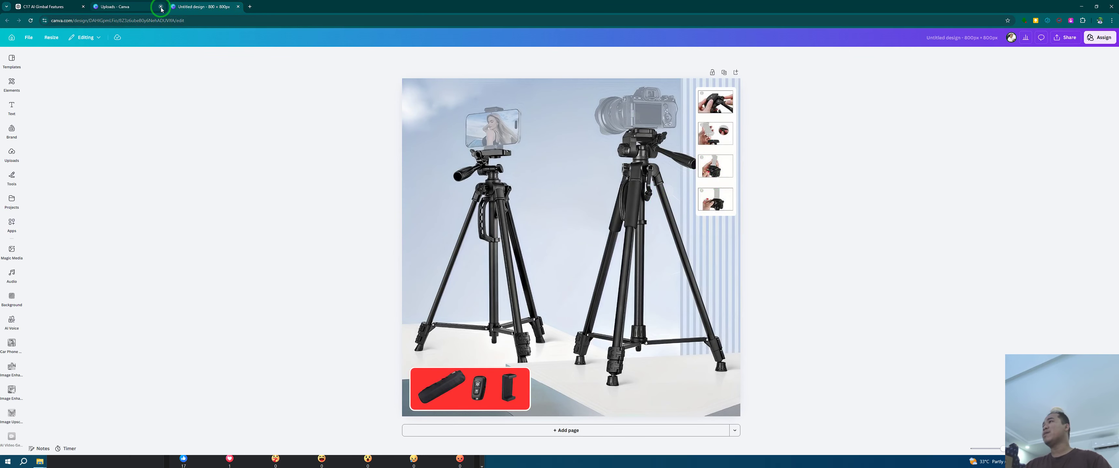
click(161, 6)
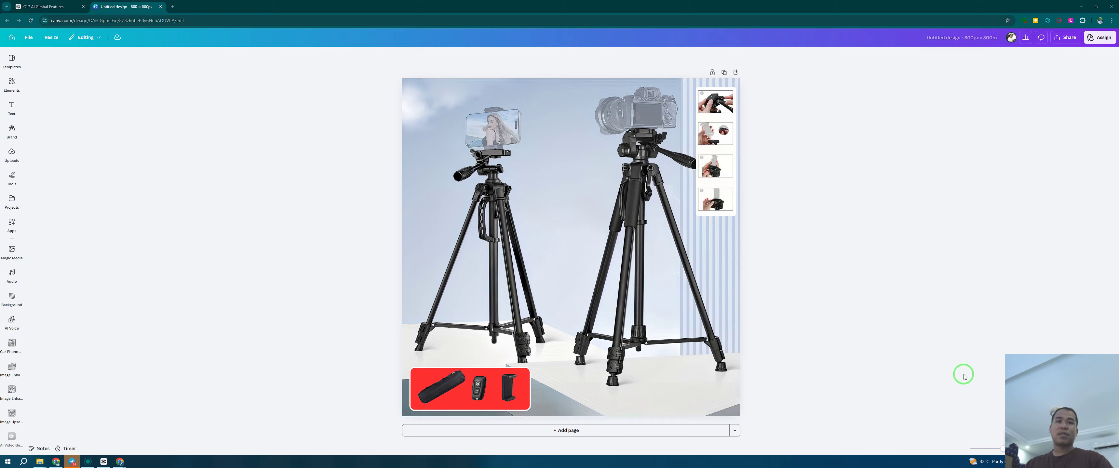
click(12, 83)
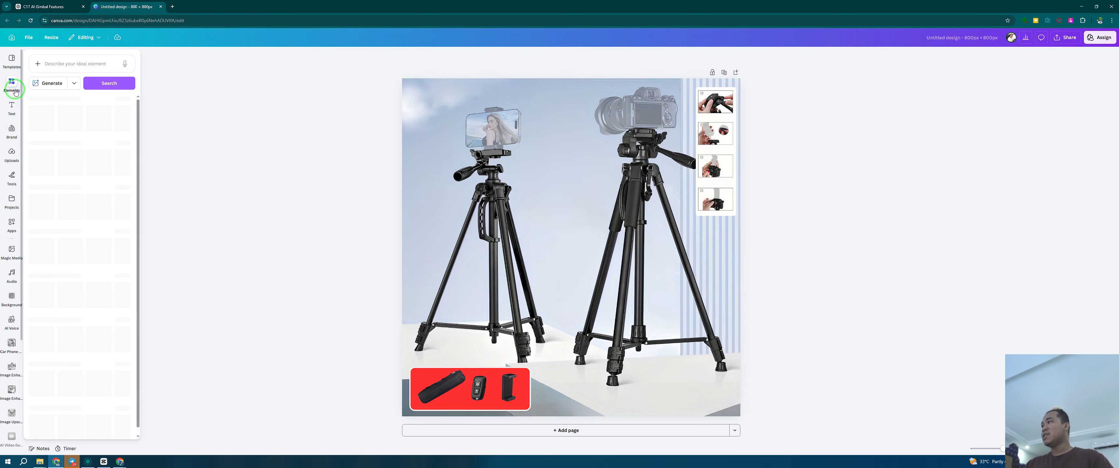
click(18, 119)
click(430, 269)
click(757, 262)
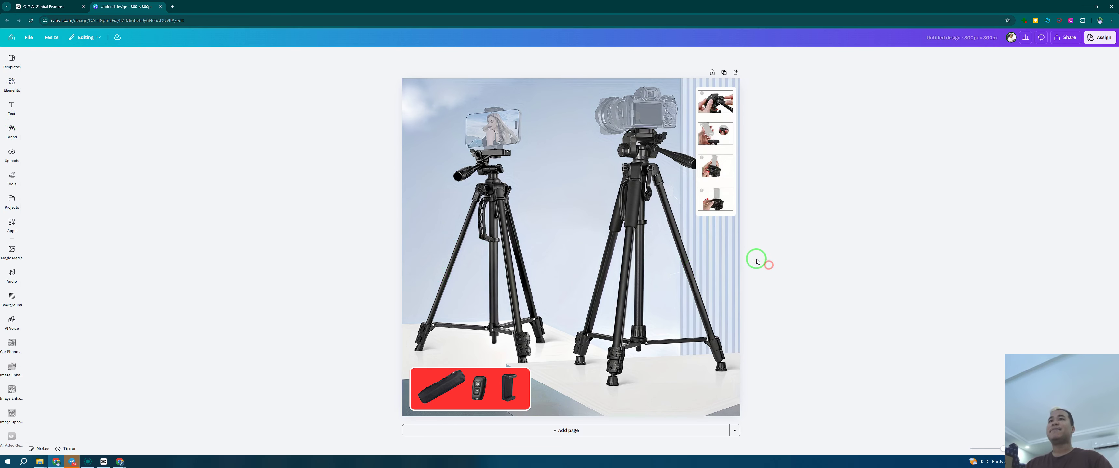
click(806, 265)
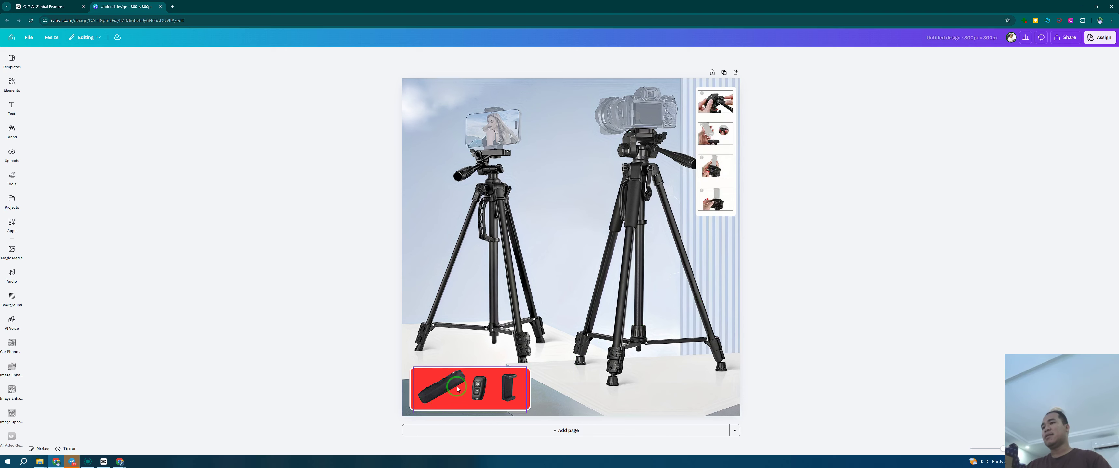
Nudge the accessories image slightly downward within the red box below the tripods
drag(458, 388, 458, 390)
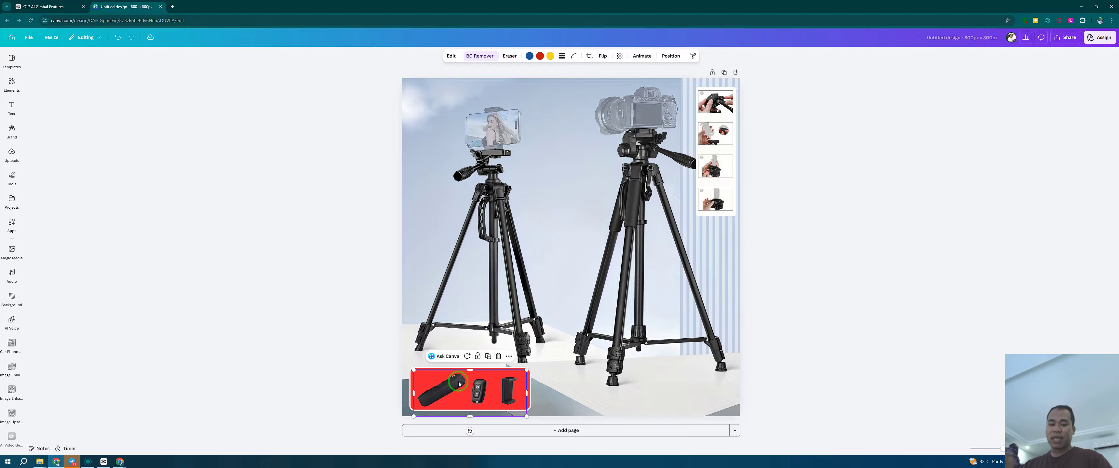
click(798, 352)
scroll(722, 147, up, 1)
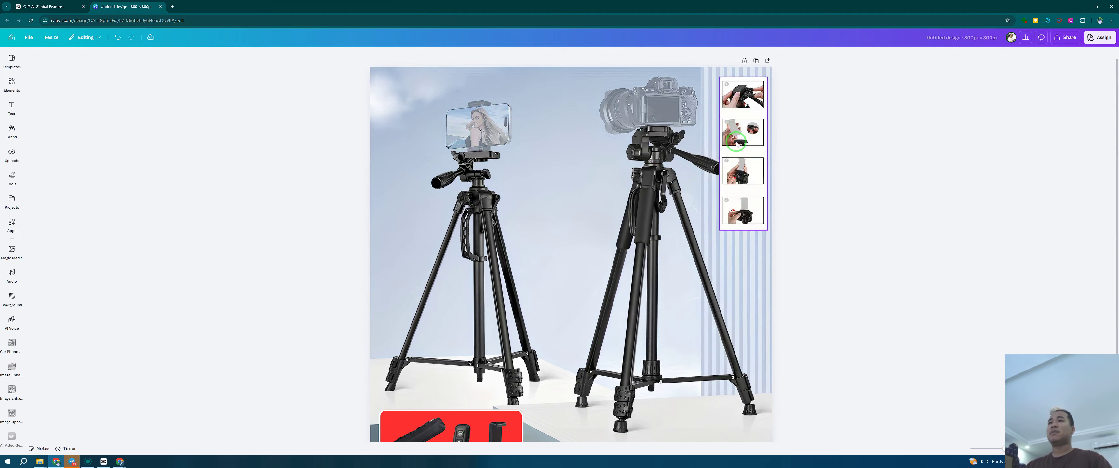
scroll(669, 186, down, 1)
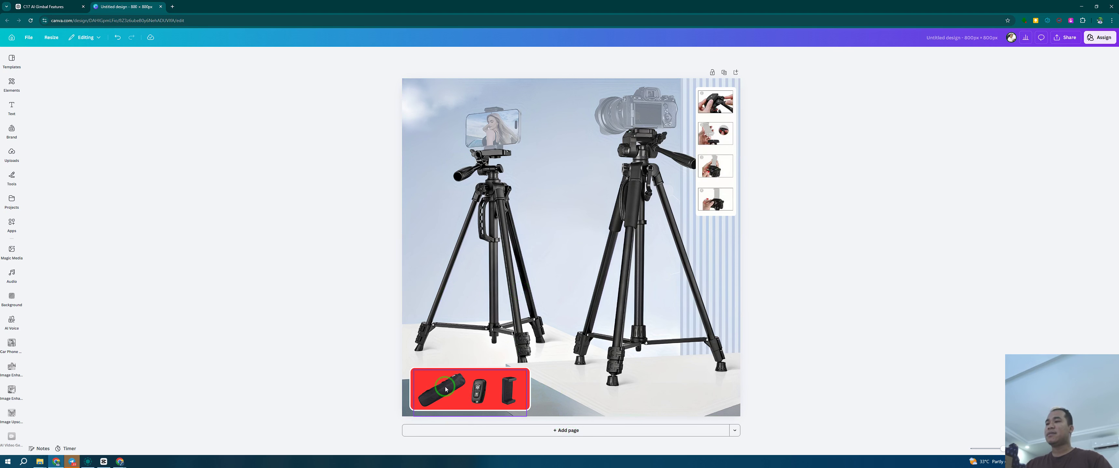
click(475, 401)
click(327, 362)
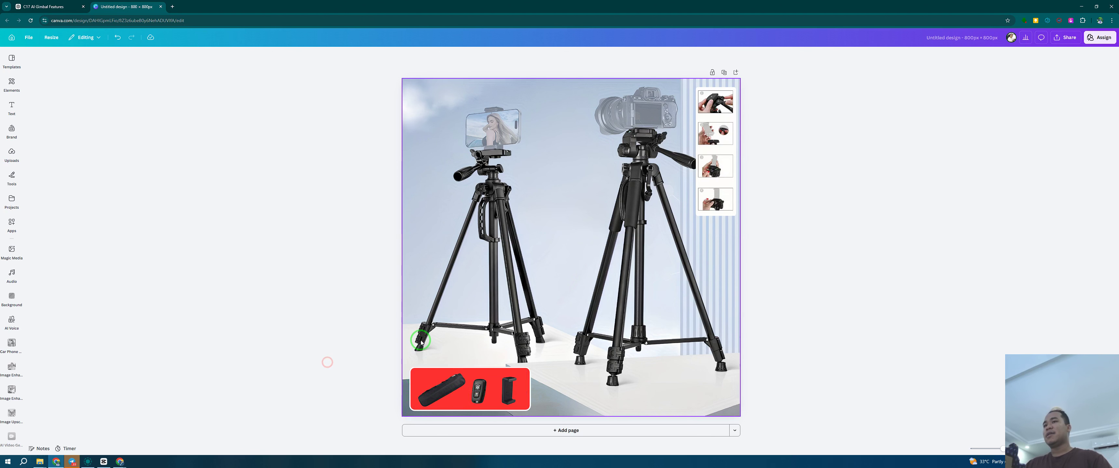
Search the elements for "free" graphics and add the red FREE! sticker with the yellow burst to the design
click(4, 90)
click(71, 64)
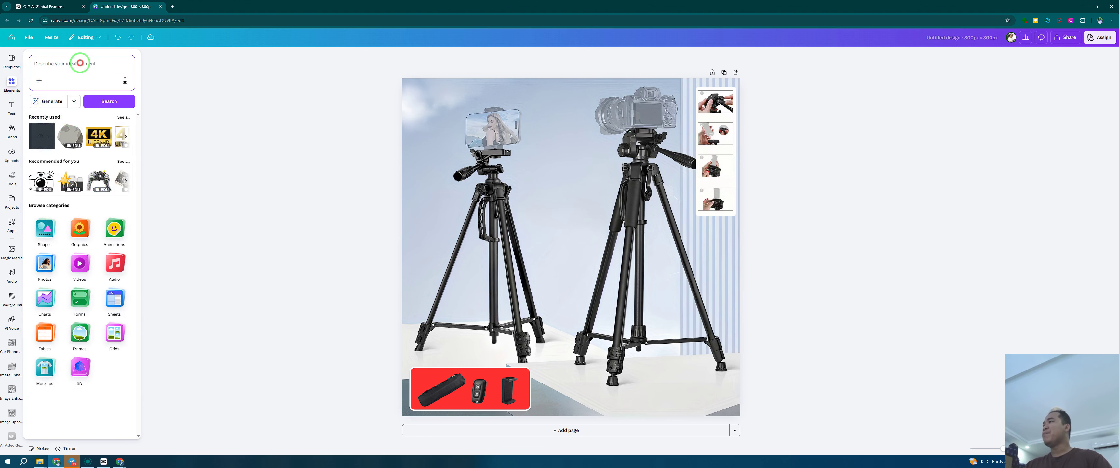
click(57, 136)
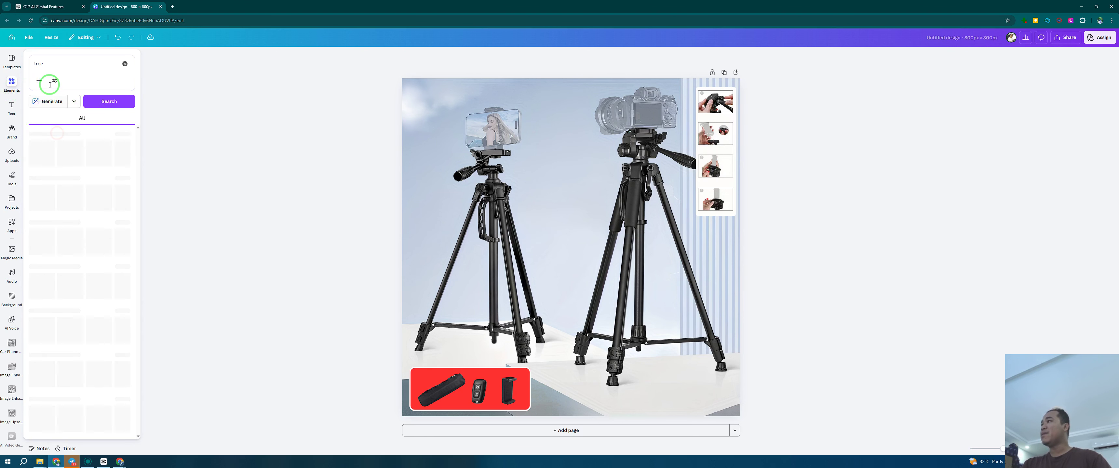
click(13, 82)
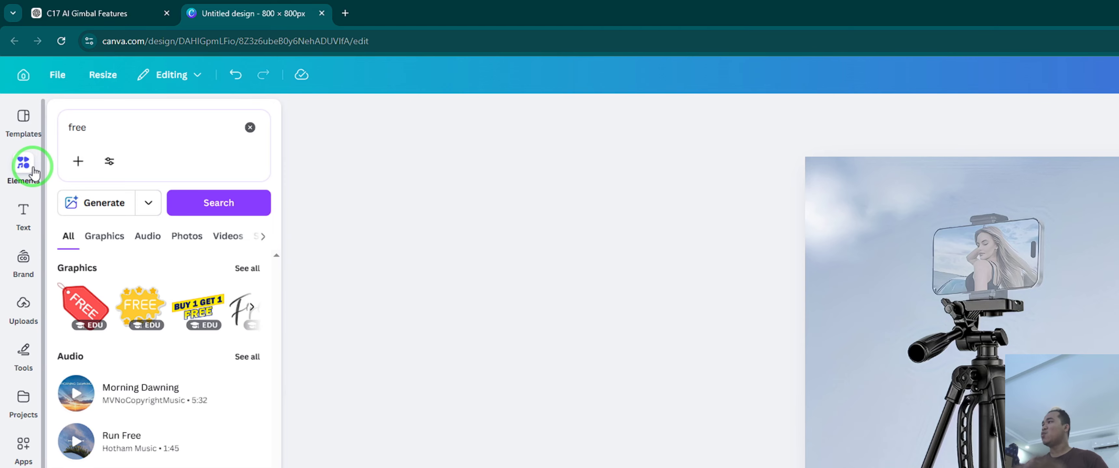
click(247, 268)
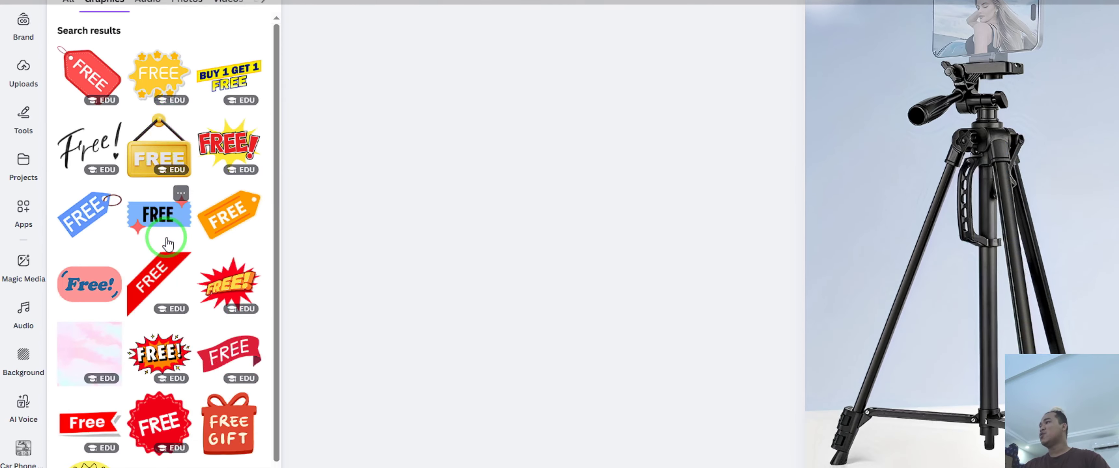
click(211, 236)
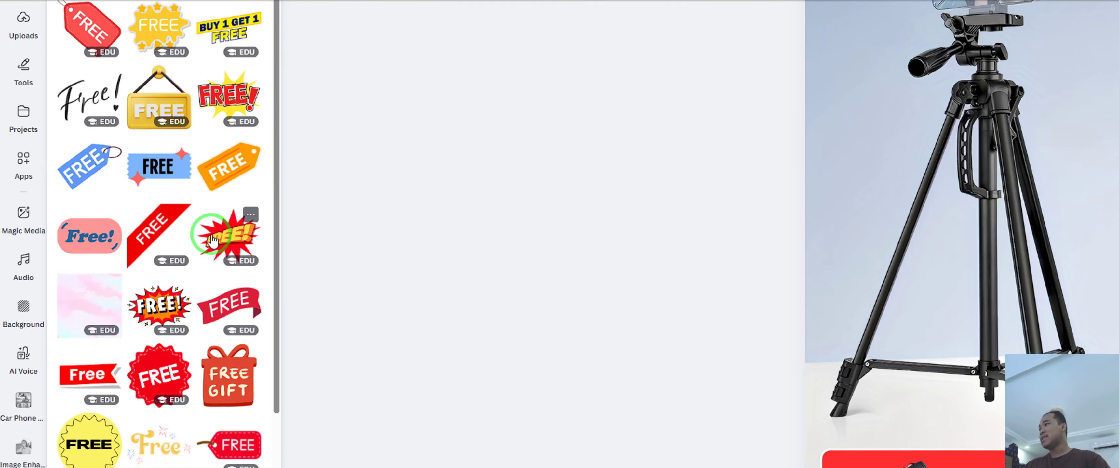
click(227, 98)
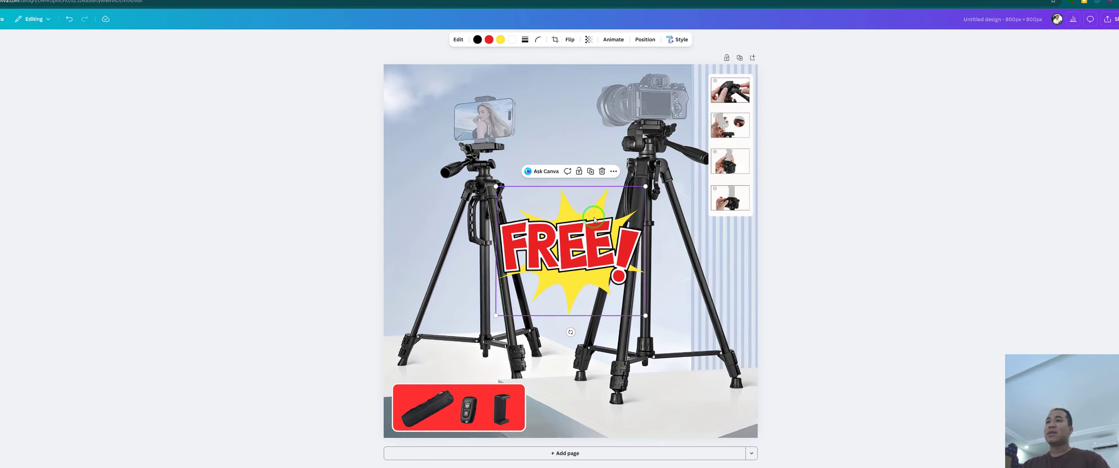
Shrink the FREE! sticker, tilt it counterclockwise and place it over the upper-left corner of the red accessories box
drag(594, 219, 434, 368)
drag(460, 328, 442, 352)
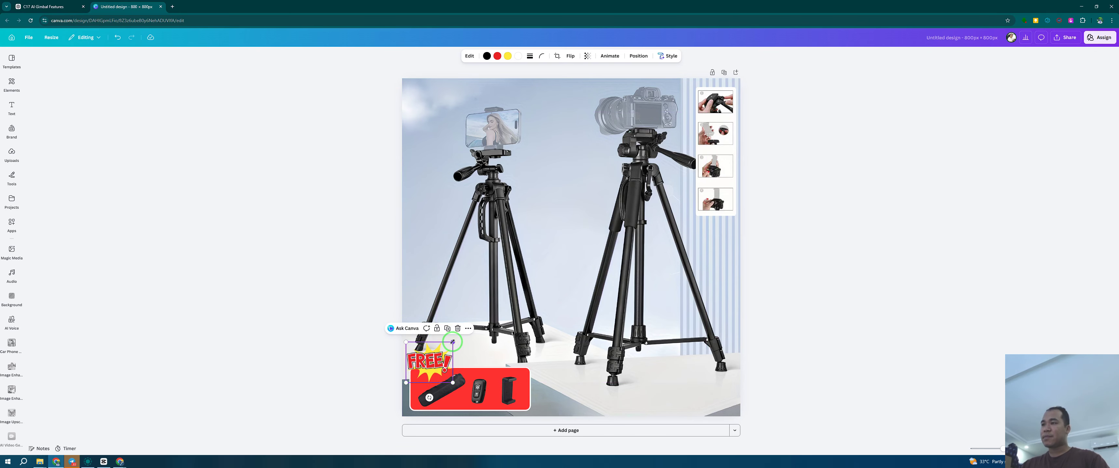
drag(429, 397, 434, 400)
drag(438, 368, 435, 372)
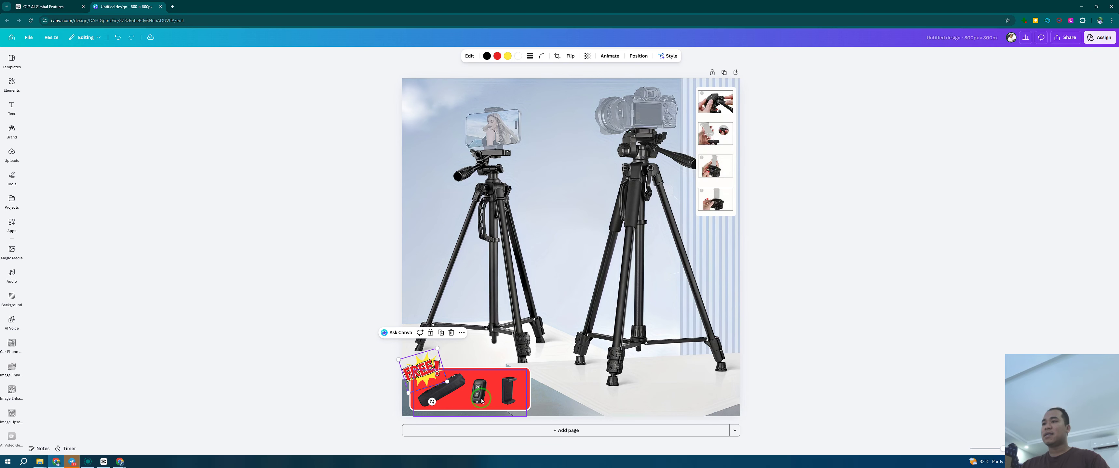
scroll(481, 401, up, 3)
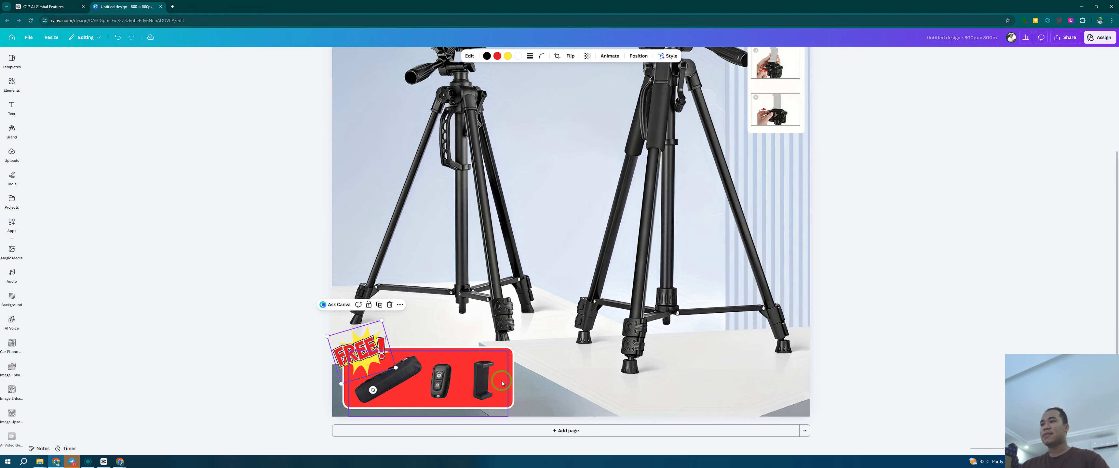
click(891, 378)
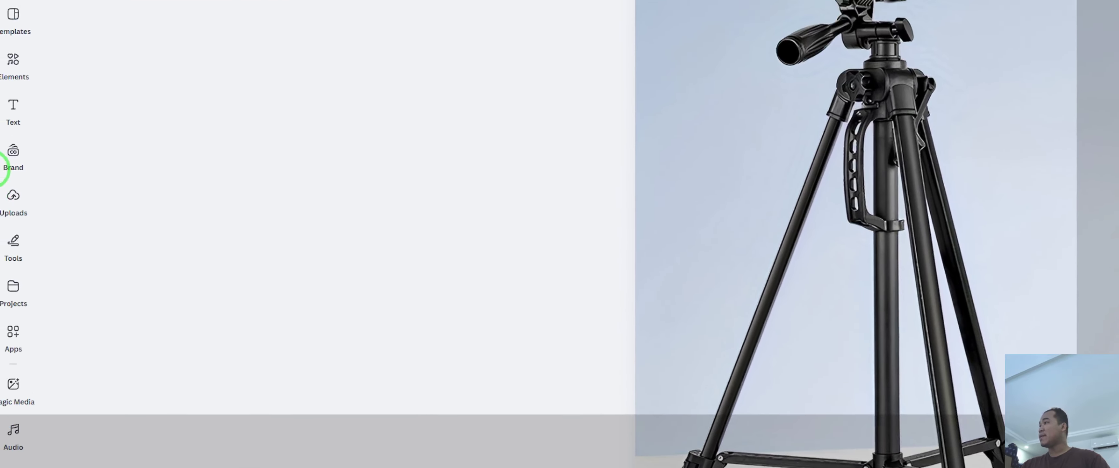
click(14, 109)
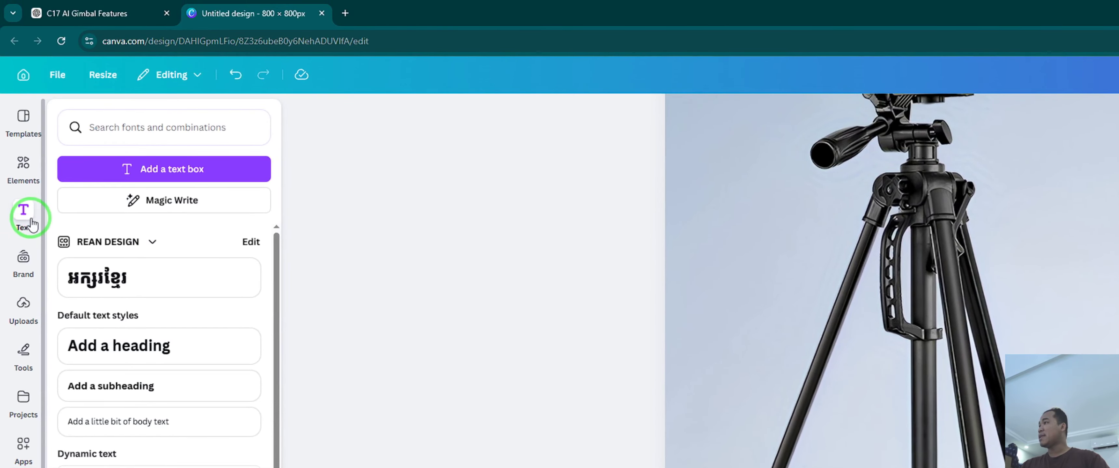
click(102, 238)
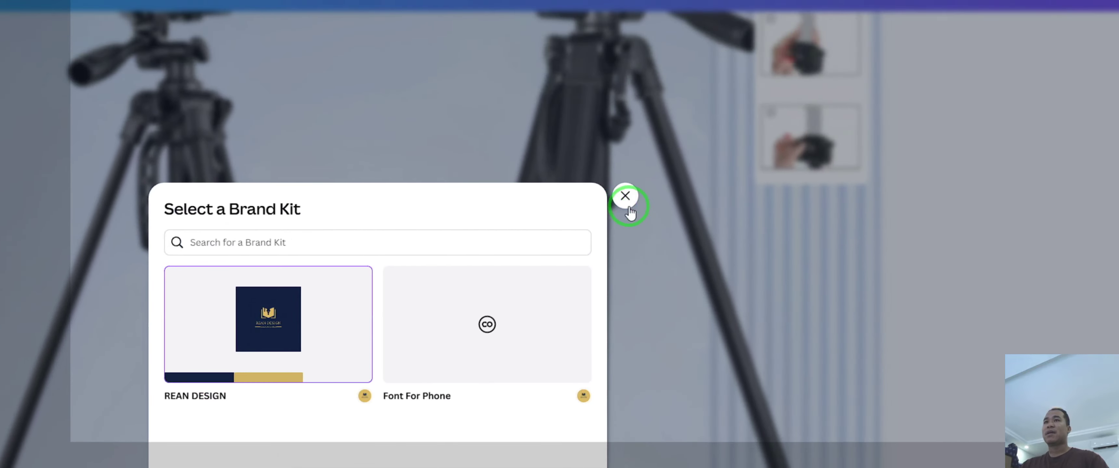
click(961, 67)
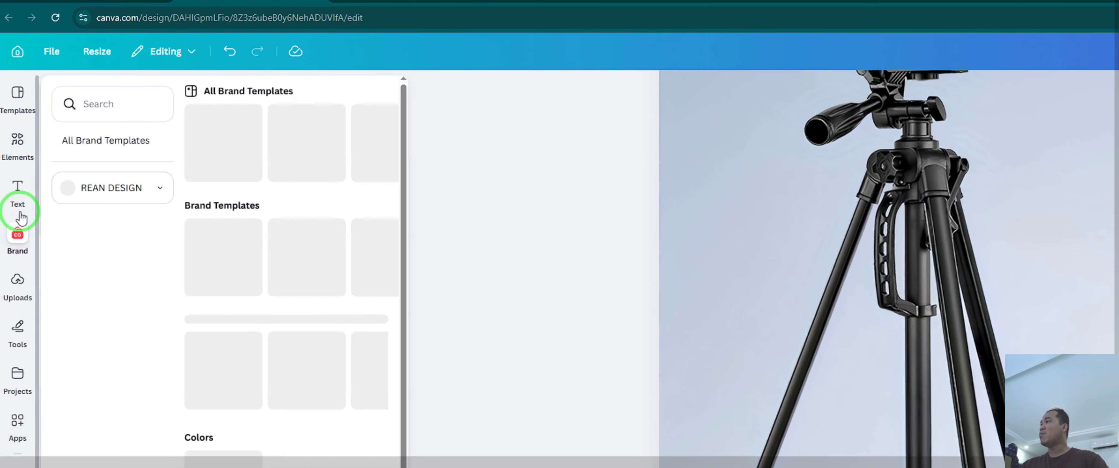
Add a text in the REAN DESIGN Khmer brand style and replace its wording with "កាបូប"
click(19, 192)
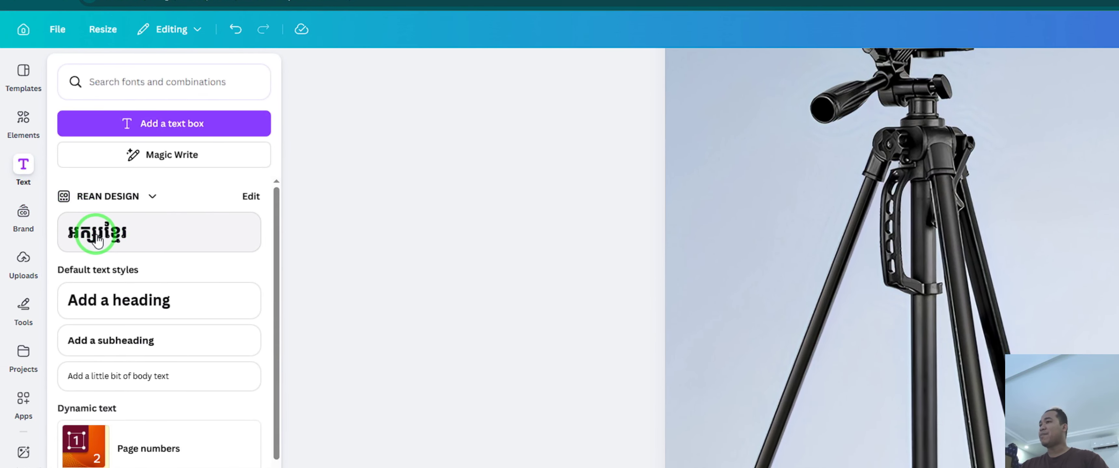
click(160, 241)
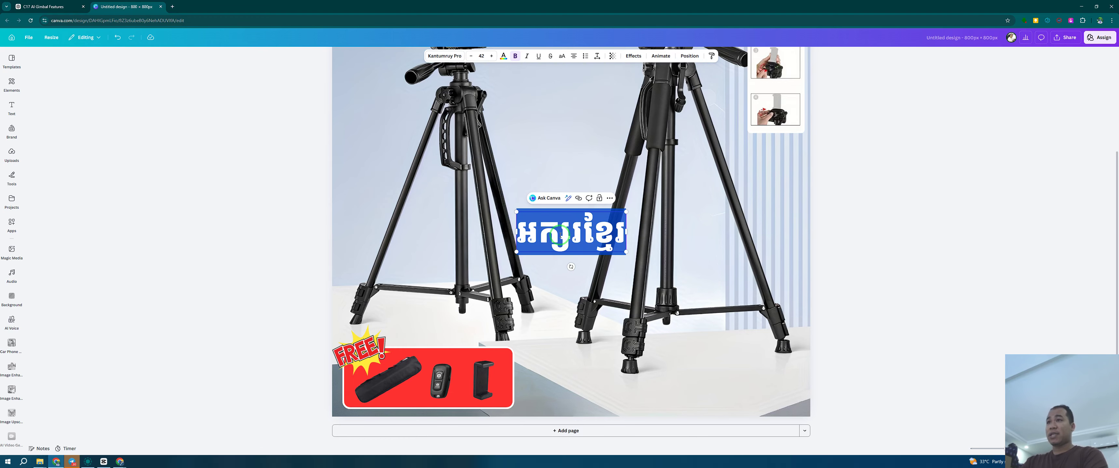
key(BackSpace)
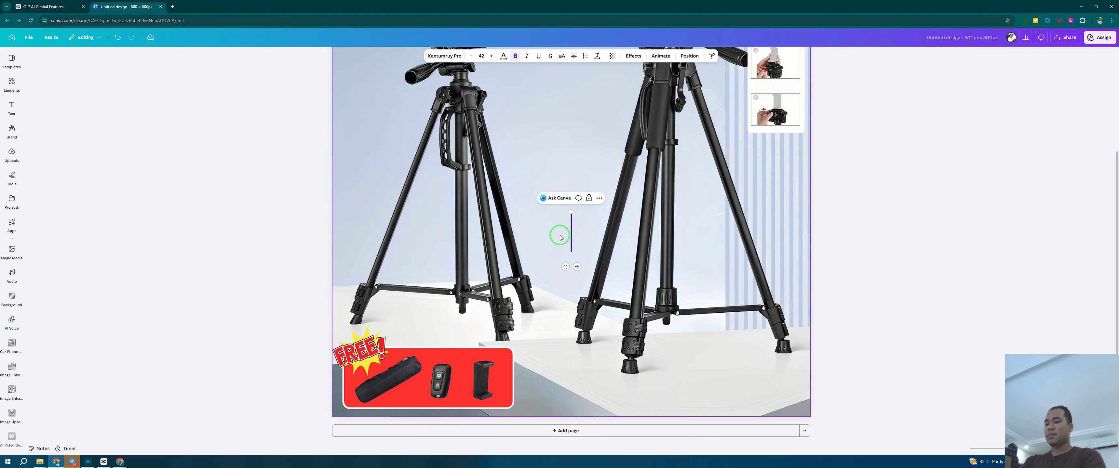
text(mាបូប)
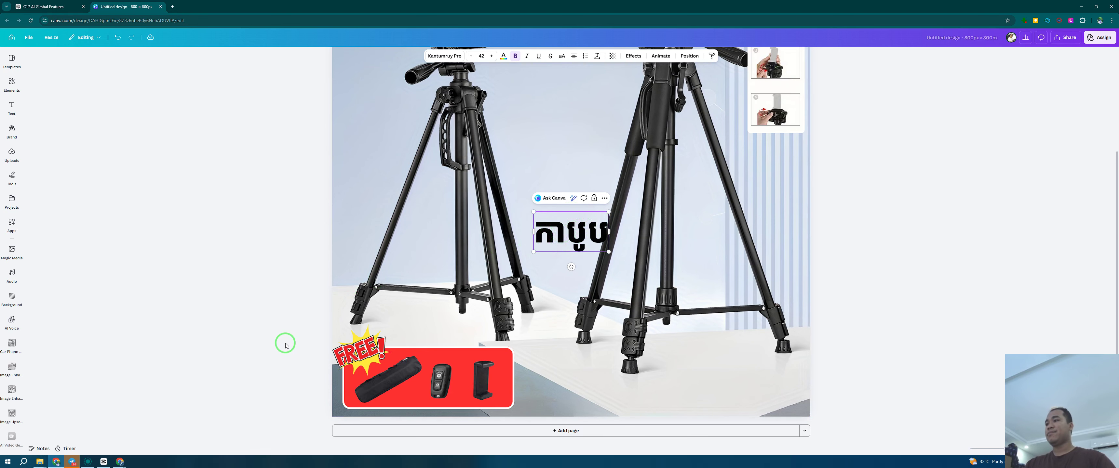
Scale the កាបូប text down to size 16.7 and place it beneath the black bag inside the red box
drag(608, 212, 410, 396)
drag(556, 325, 491, 342)
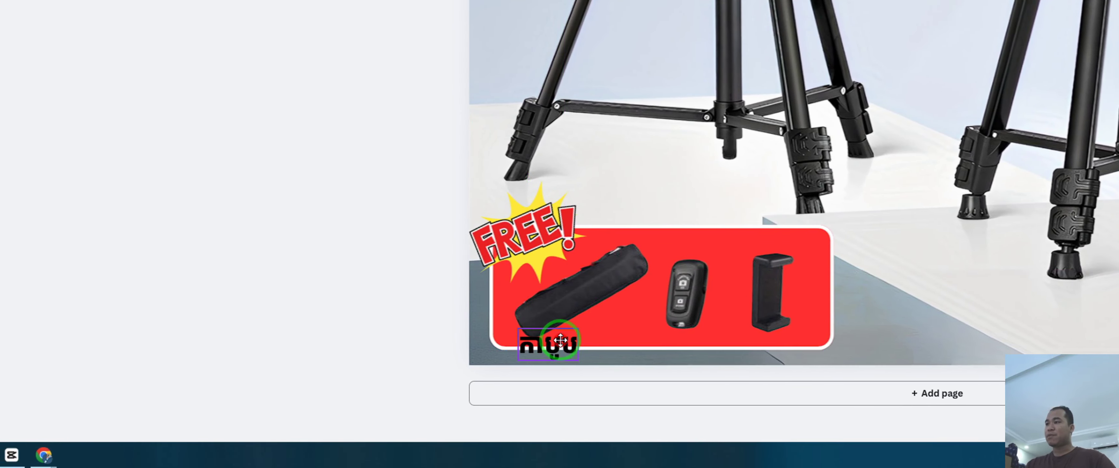
click(628, 283)
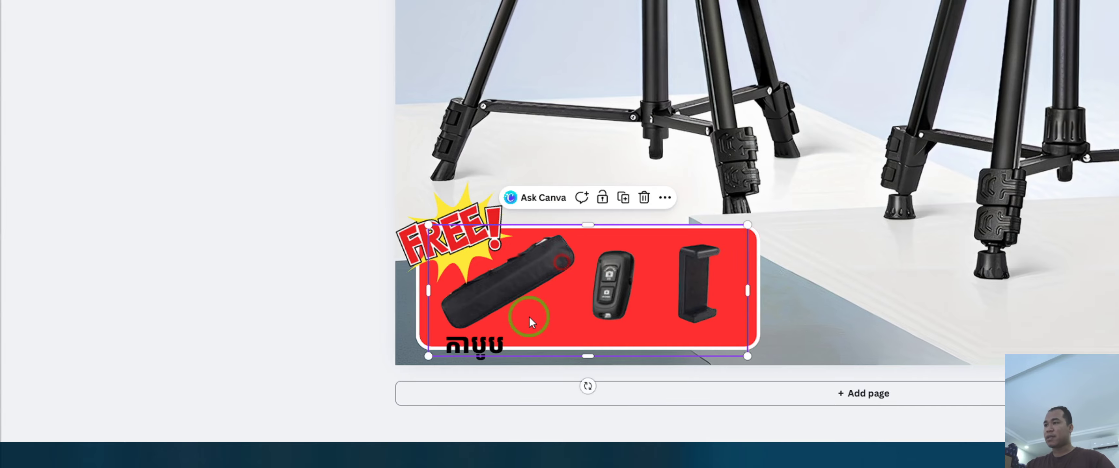
drag(493, 338, 561, 329)
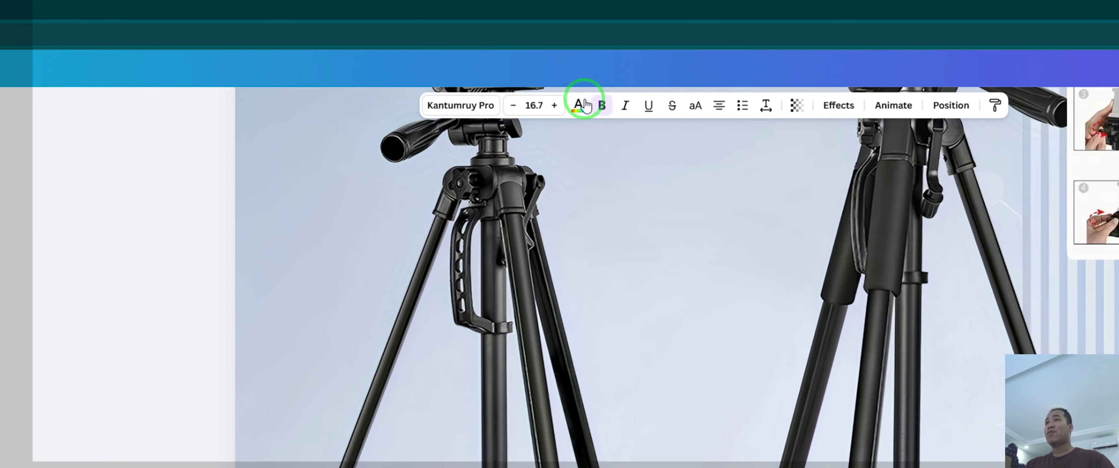
Change the កាបូប label's text color to white
click(579, 105)
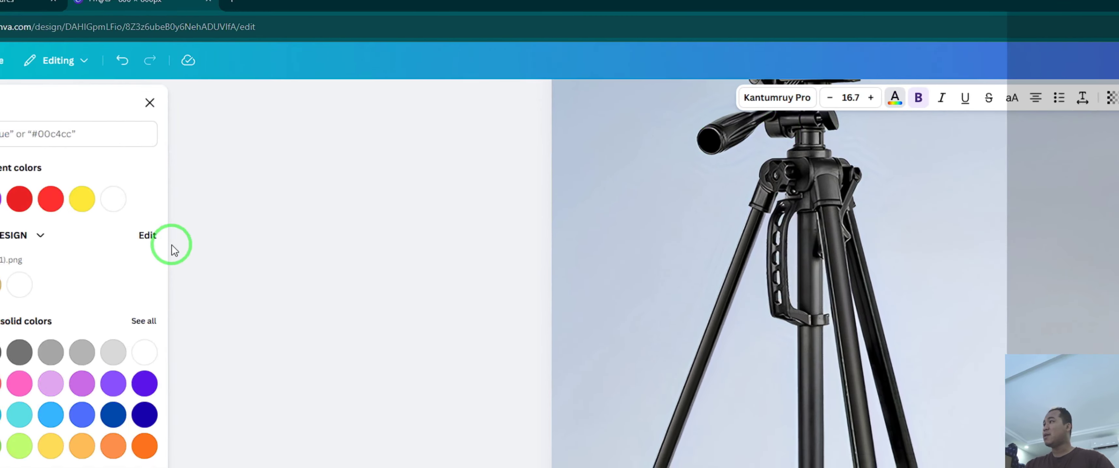
click(113, 199)
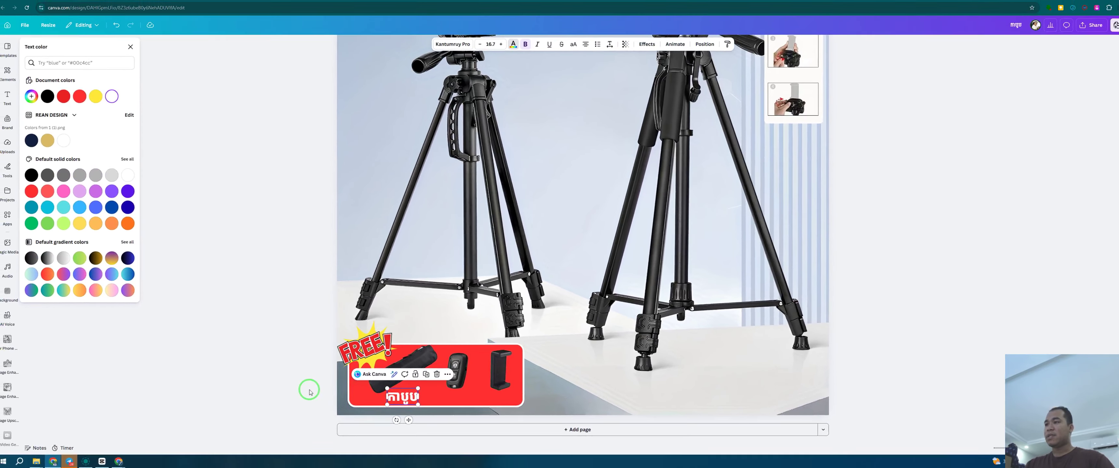
click(310, 392)
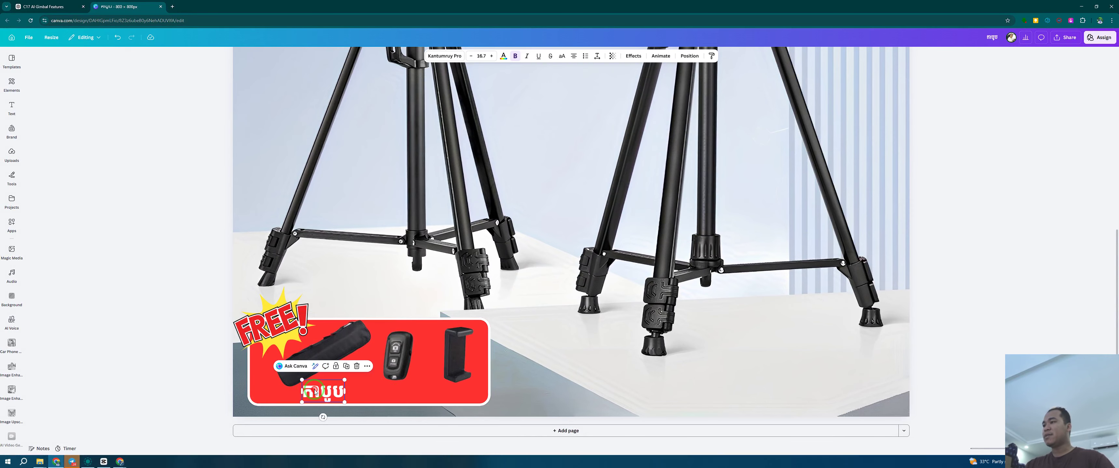
Duplicate the កាបូប label, place the copy beneath the remote in the red box and change its wording to "តេលេ"
drag(315, 393, 387, 391)
click(421, 391)
click(435, 367)
click(338, 379)
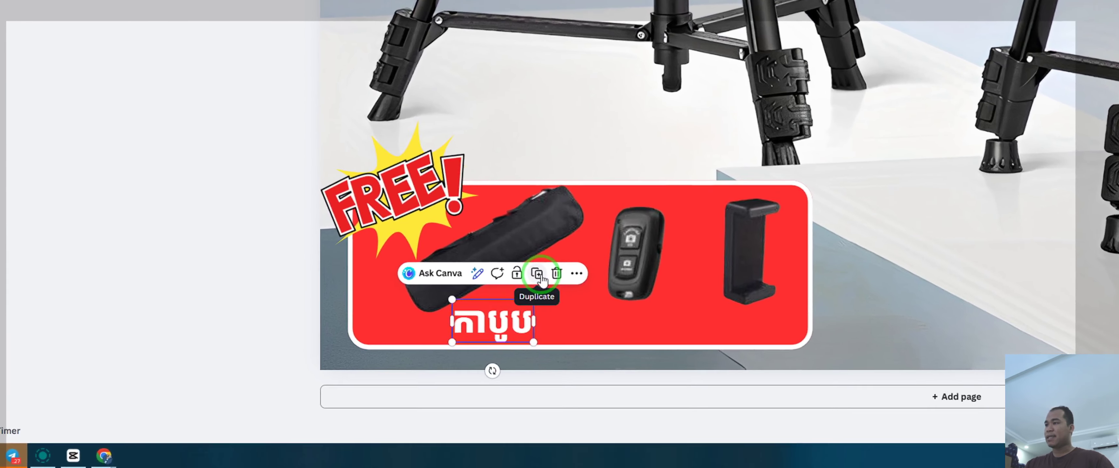
click(560, 266)
drag(533, 359, 676, 320)
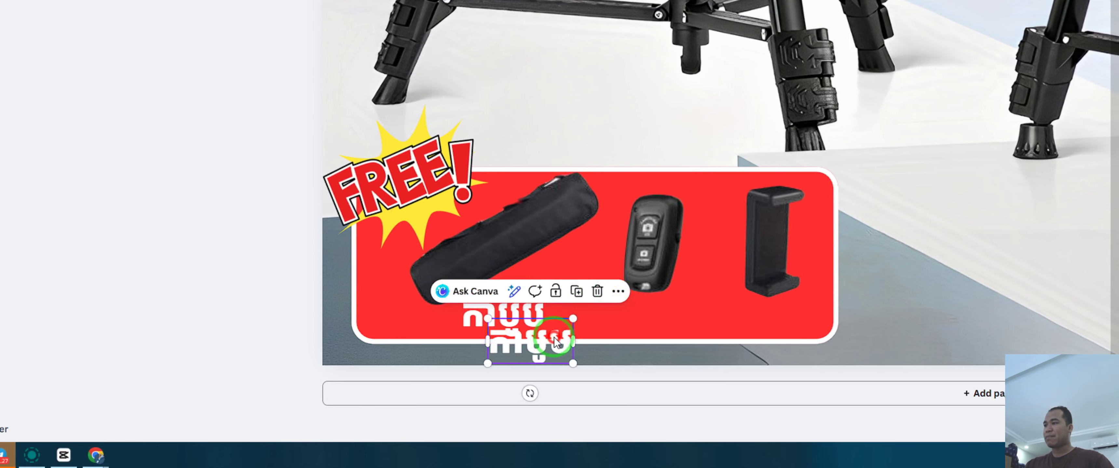
double_click(567, 320)
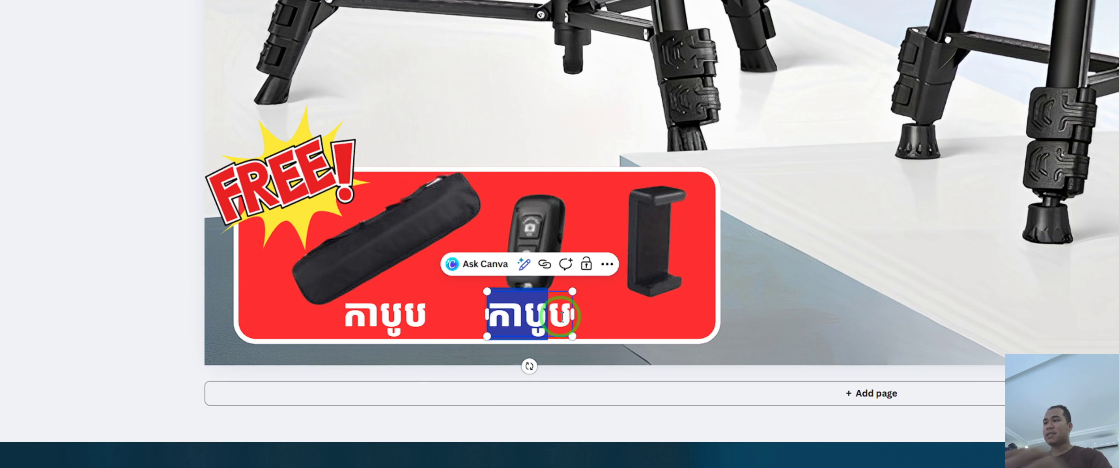
text(តេលេ)
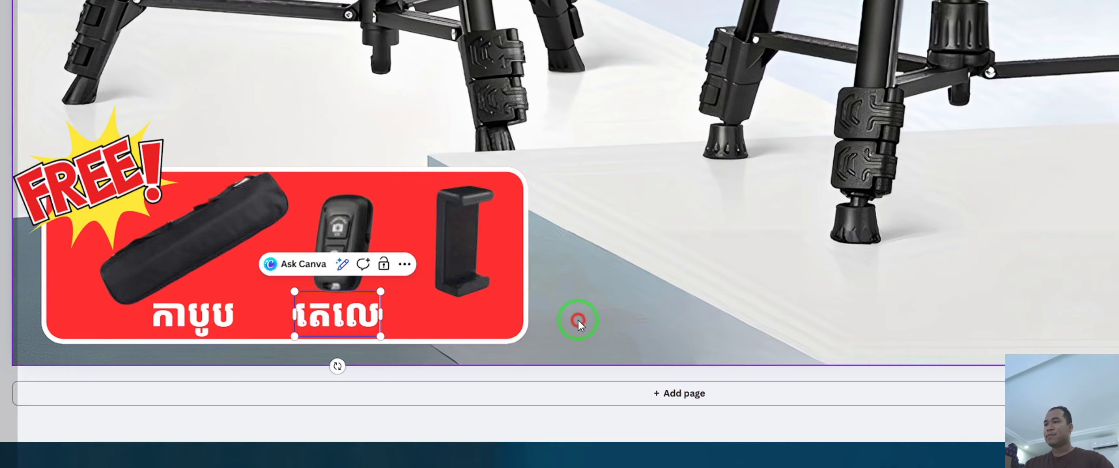
click(578, 322)
click(417, 317)
Duplicate the តេលេ label, place the copy beneath the phone holder and change its wording to "ក្បាលចាប់ទូរស័ព្ទ"
click(359, 315)
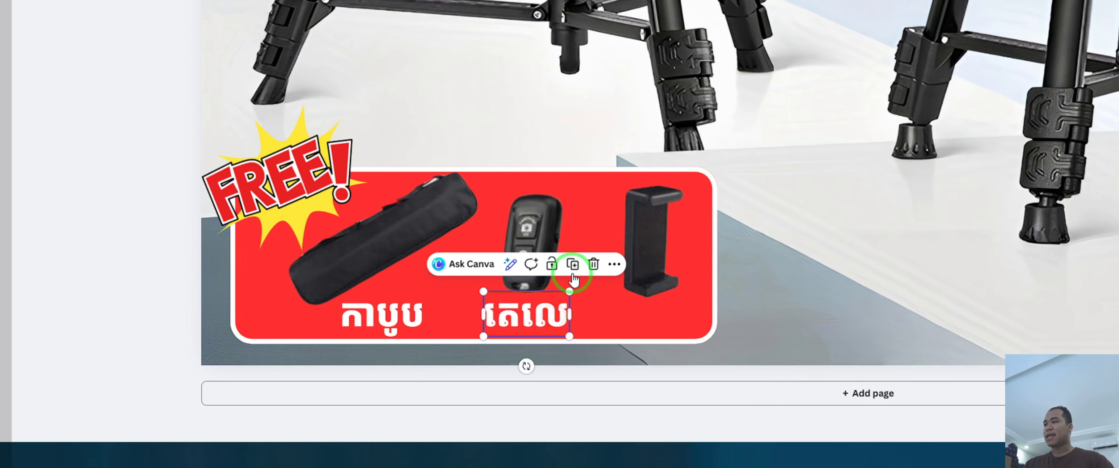
click(561, 274)
drag(569, 344, 645, 322)
double_click(561, 321)
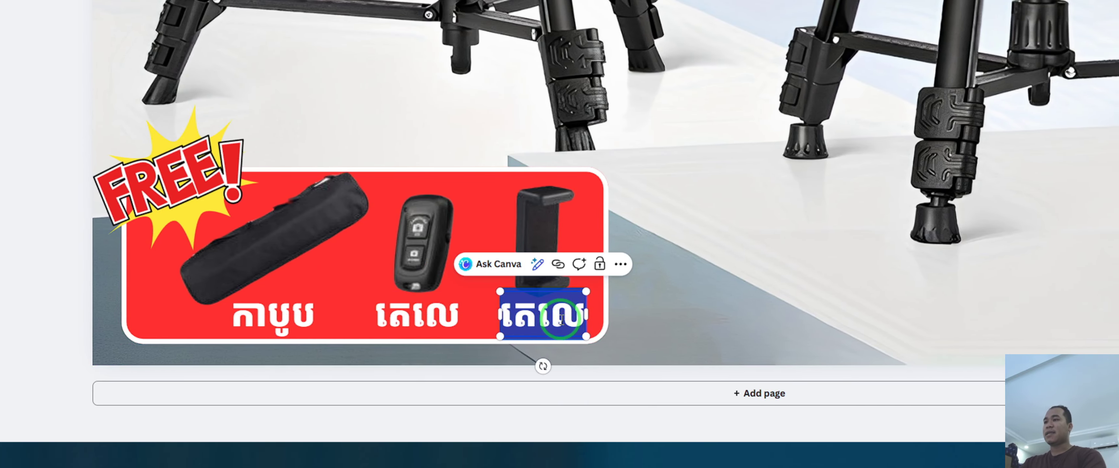
text(ក)
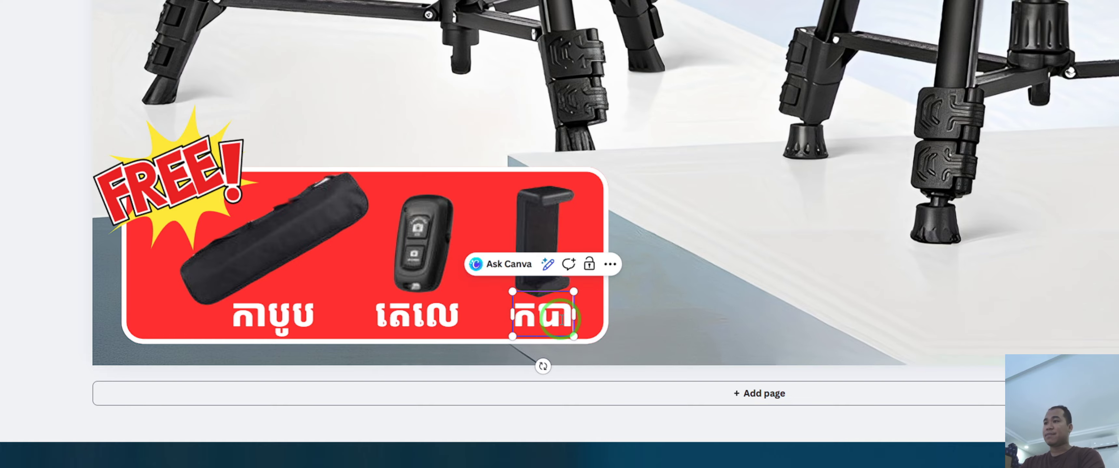
text(្បា)
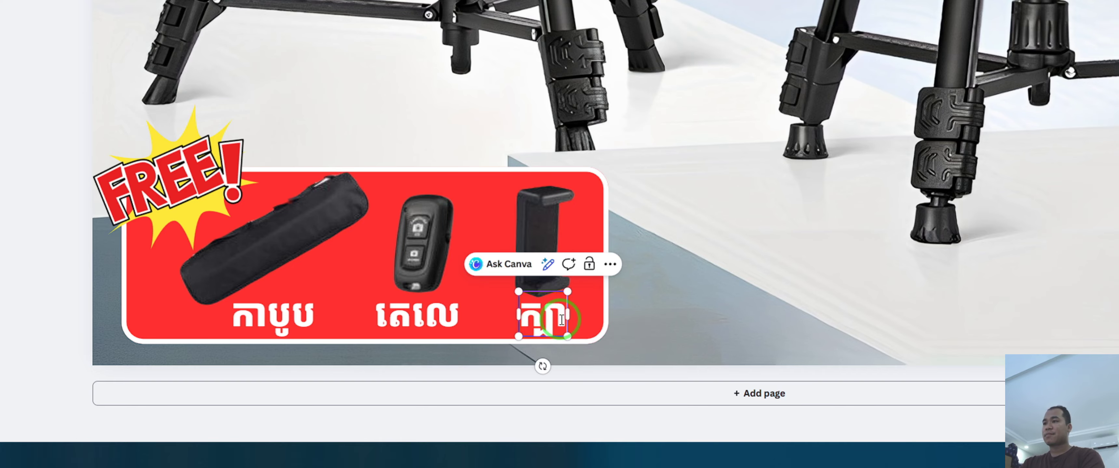
text(លចាប់ទូរស)
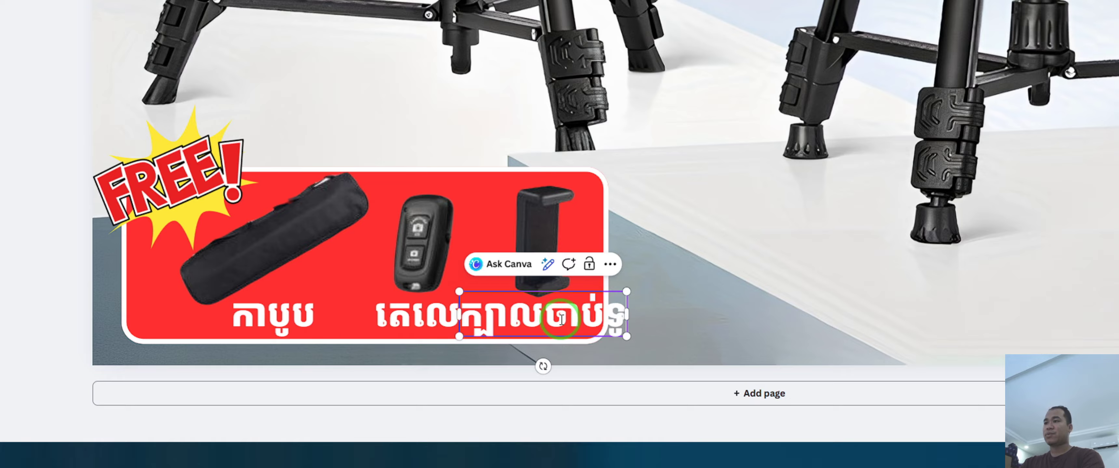
text(័ព្ទ)
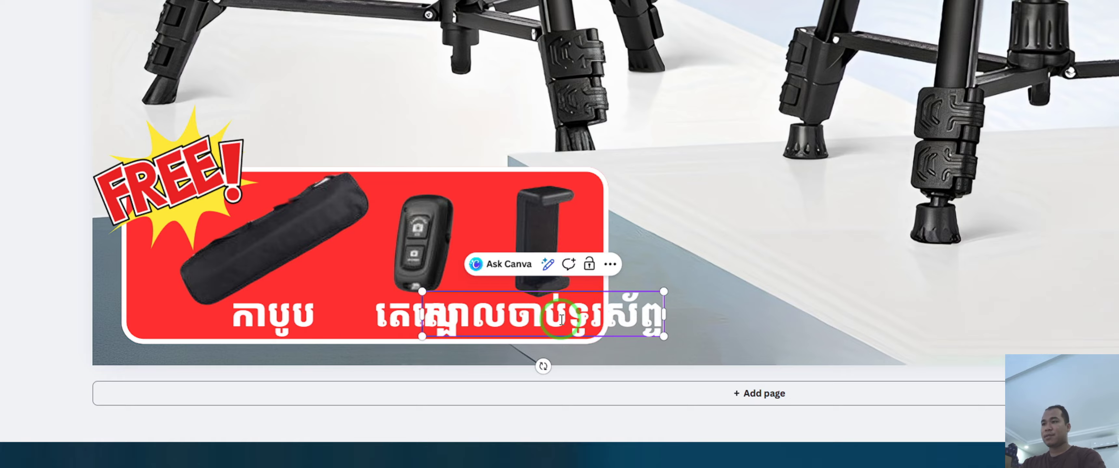
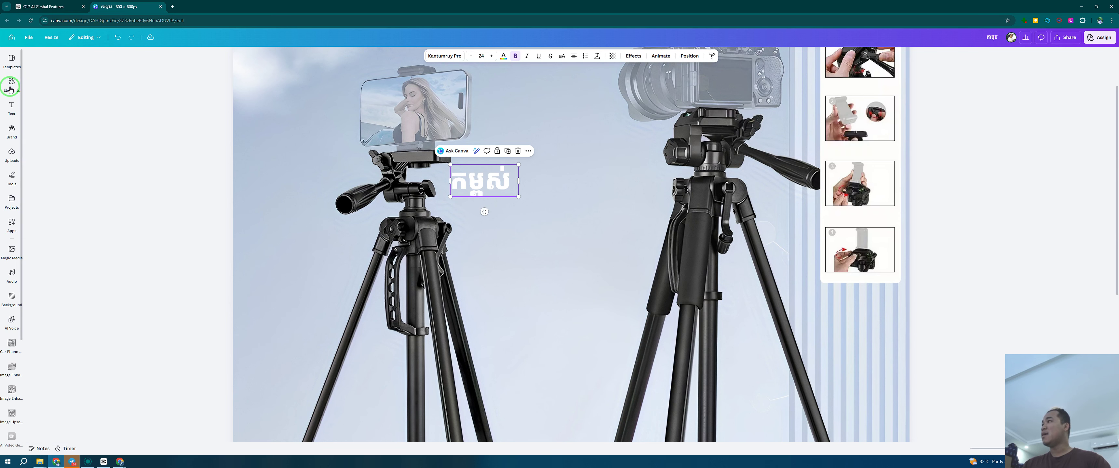
Add a rectangle shape, shrink it to a small label background and fit it behind the white កម្ពស់ text beside the phone tripod
click(78, 149)
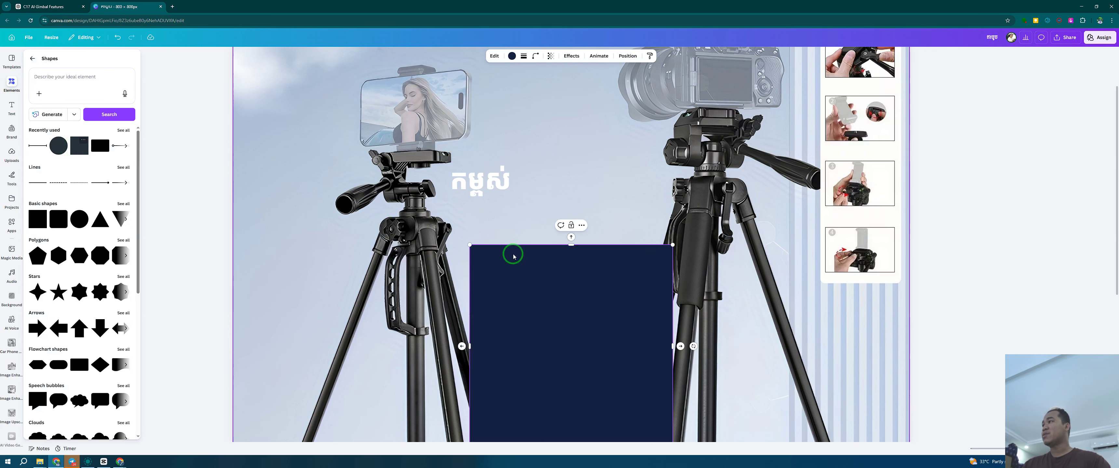
drag(600, 295, 591, 197)
drag(661, 246, 526, 234)
drag(494, 351, 500, 161)
Fill the rectangle behind the កម្ពស់ text with red from the document colors
click(530, 163)
click(523, 157)
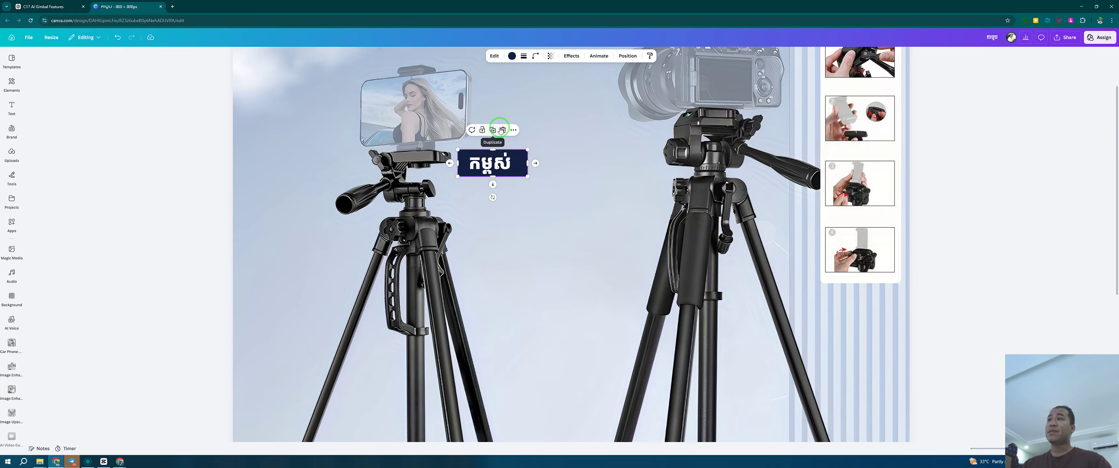
click(511, 55)
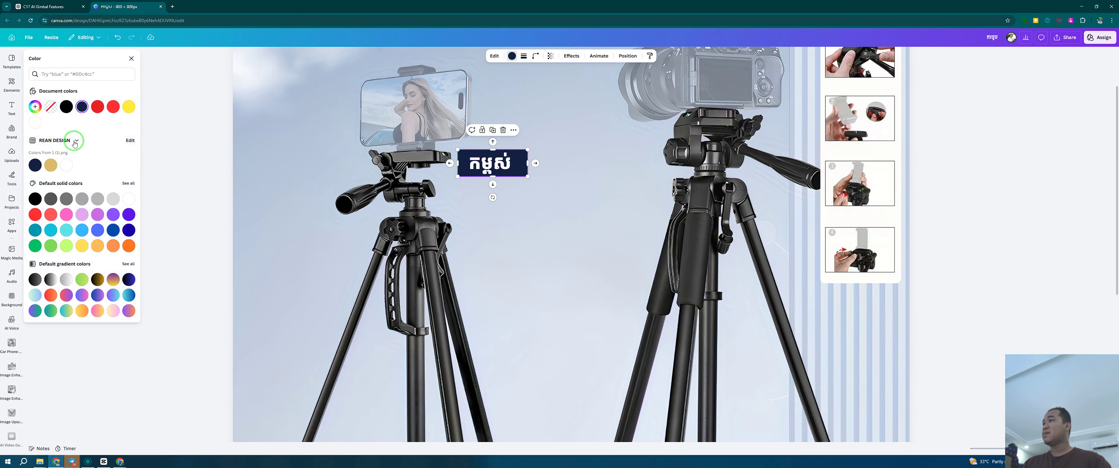
click(98, 107)
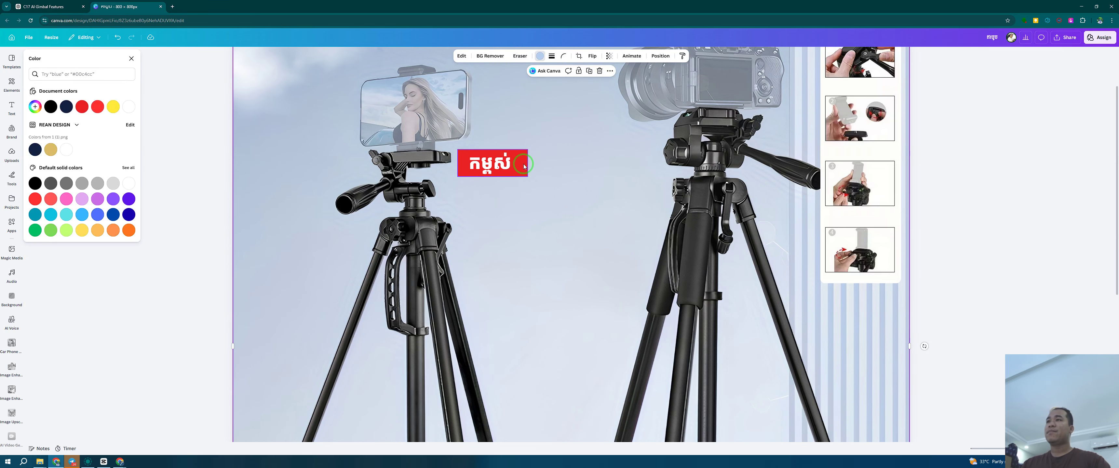
Stack a copy of the red កម្ពស់ label directly beneath the original and change the copy's text to "1.40cm"
drag(521, 161, 489, 190)
click(490, 164)
double_click(499, 193)
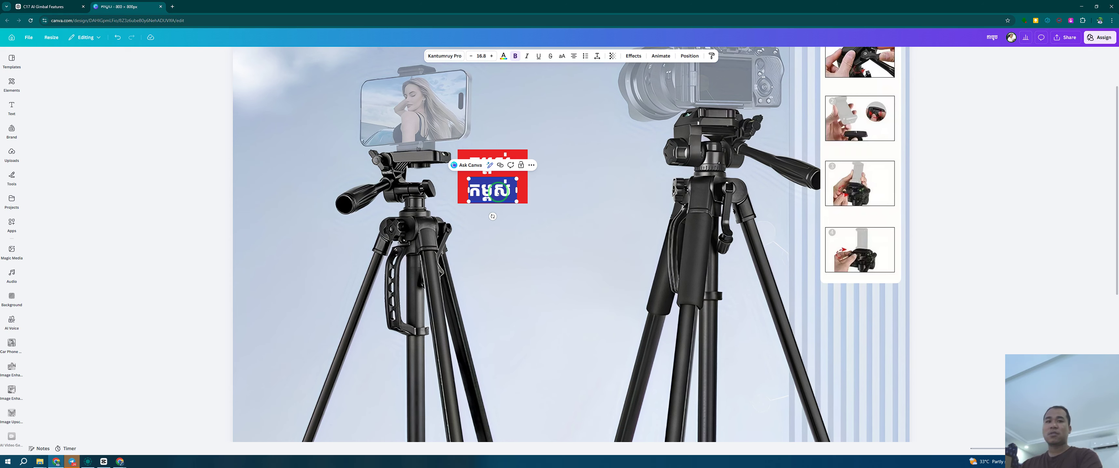
text(1.40cm)
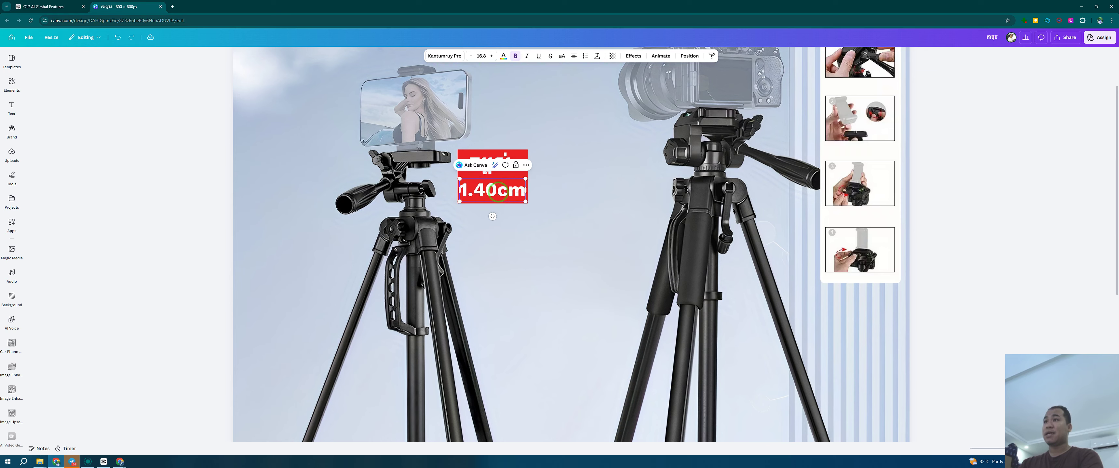
click(575, 213)
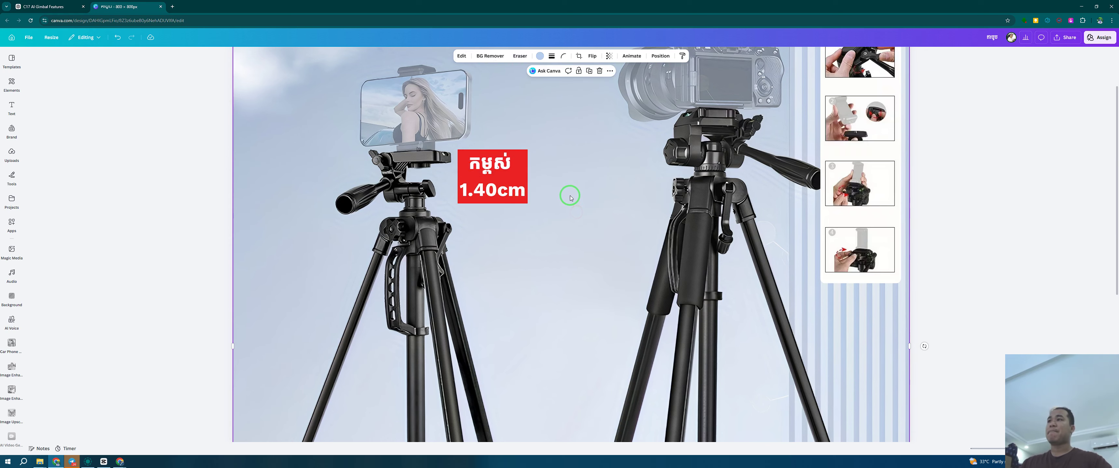
Fill the rectangle behind the 1.40cm text with white (#ffffff)
click(525, 203)
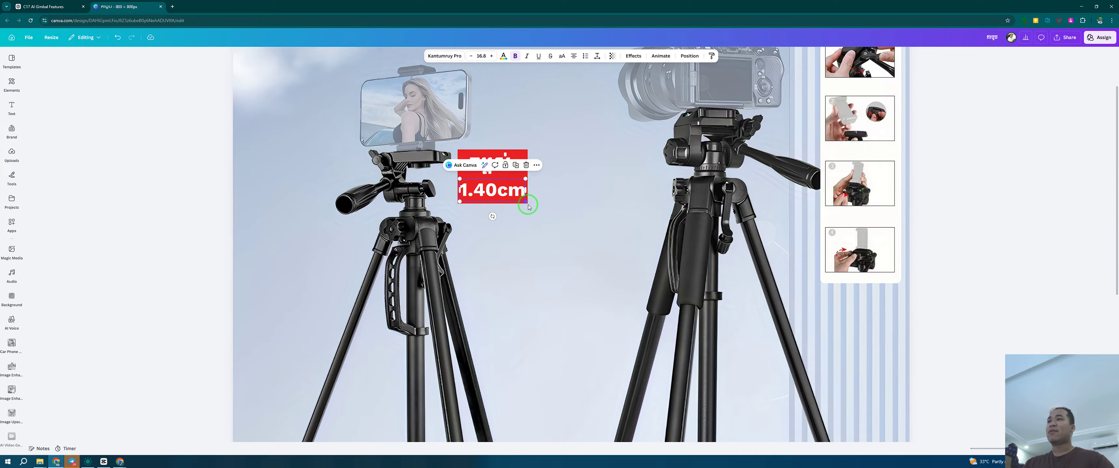
ctrl+scroll(528, 205, up, 3)
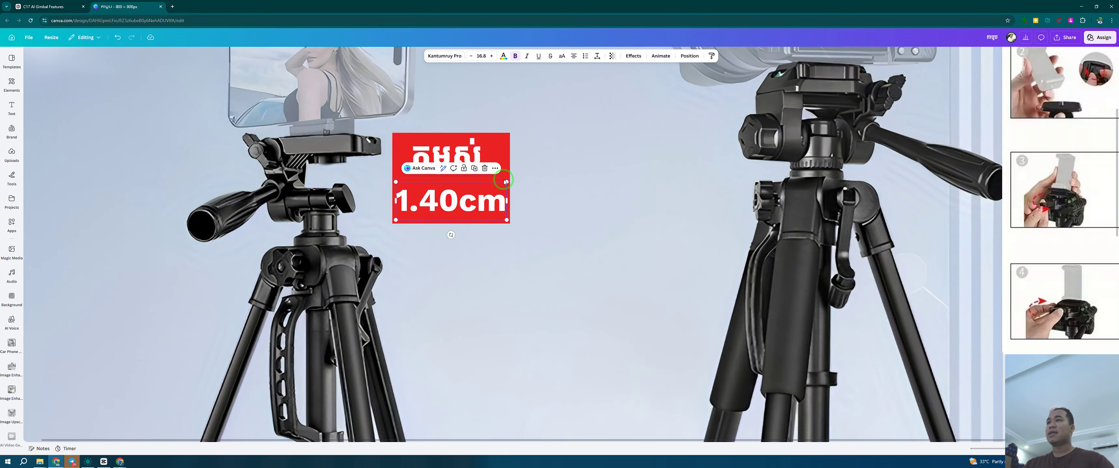
click(521, 191)
ctrl+scroll(517, 193, up, 1)
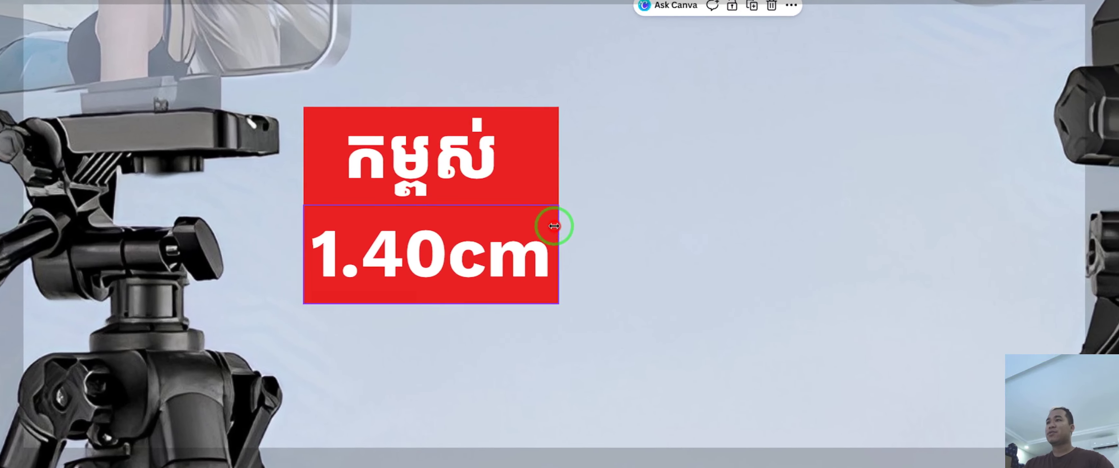
click(513, 194)
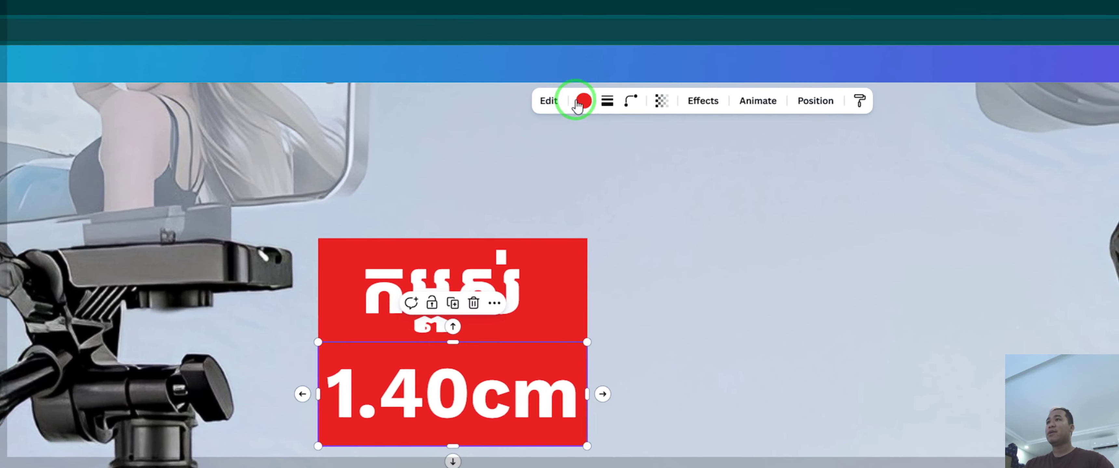
click(584, 101)
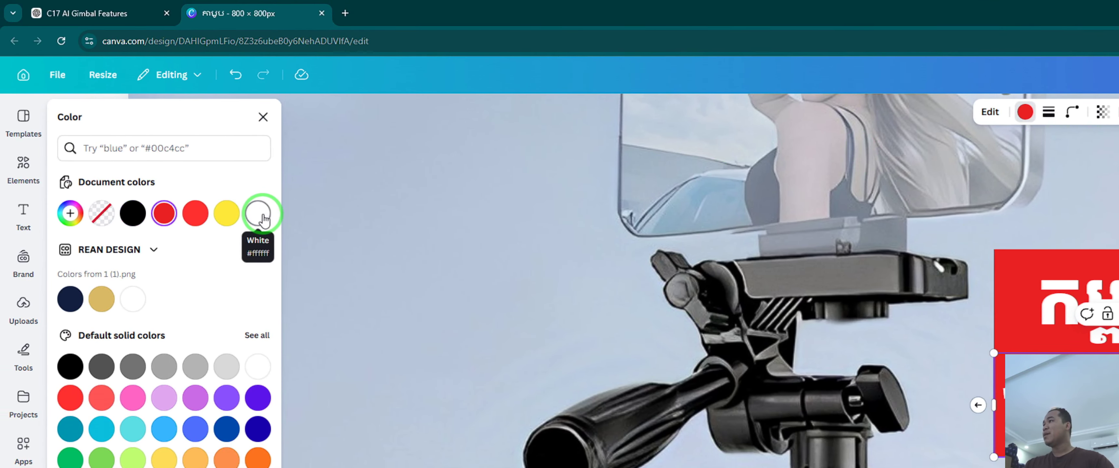
click(263, 219)
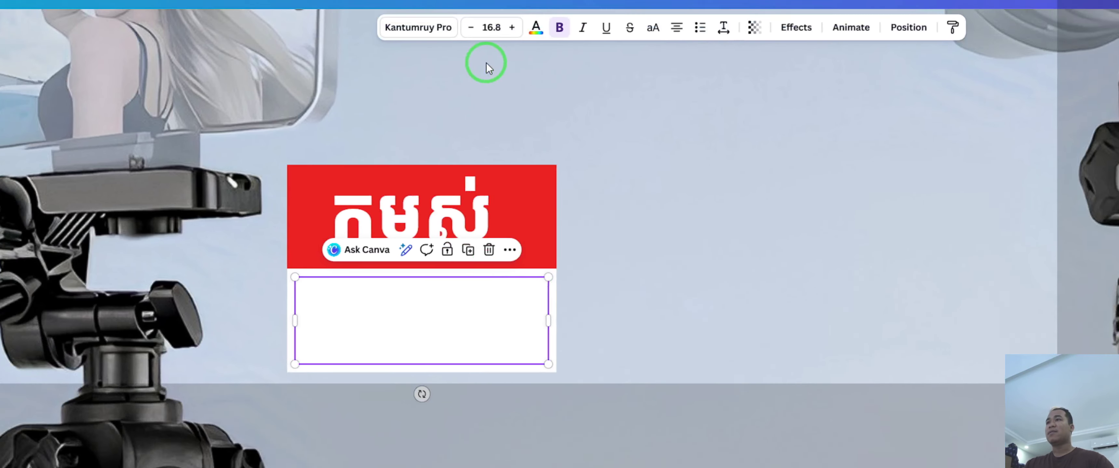
Change the 1.40cm text color to the same red as the upper half of the label
click(536, 27)
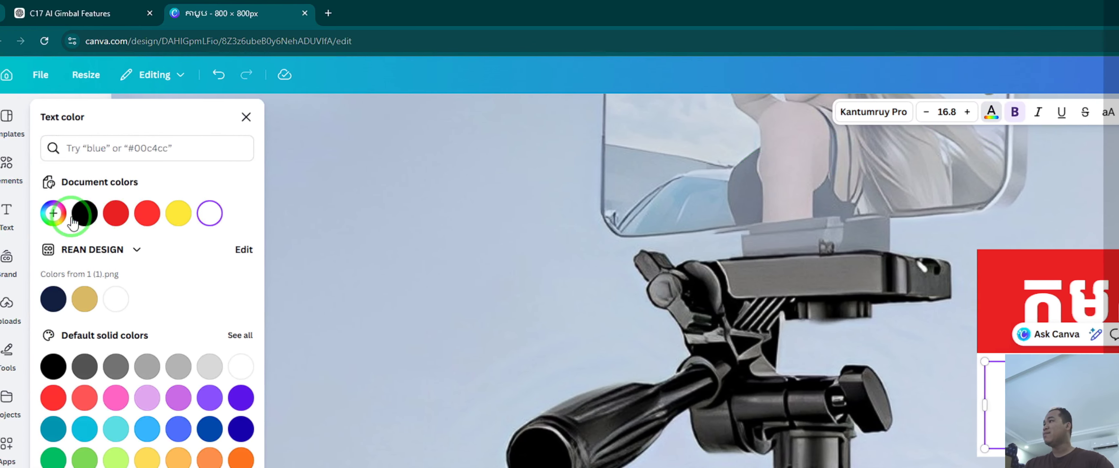
click(113, 213)
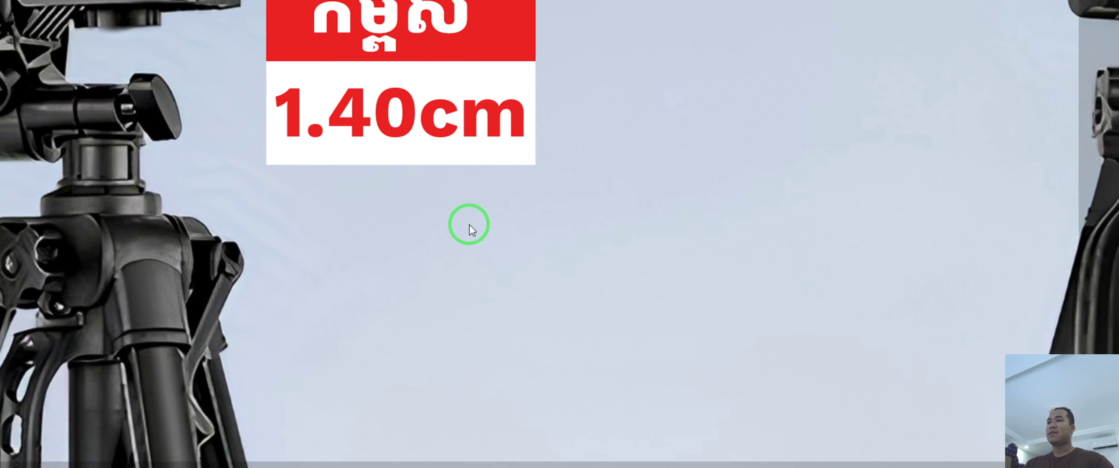
click(470, 225)
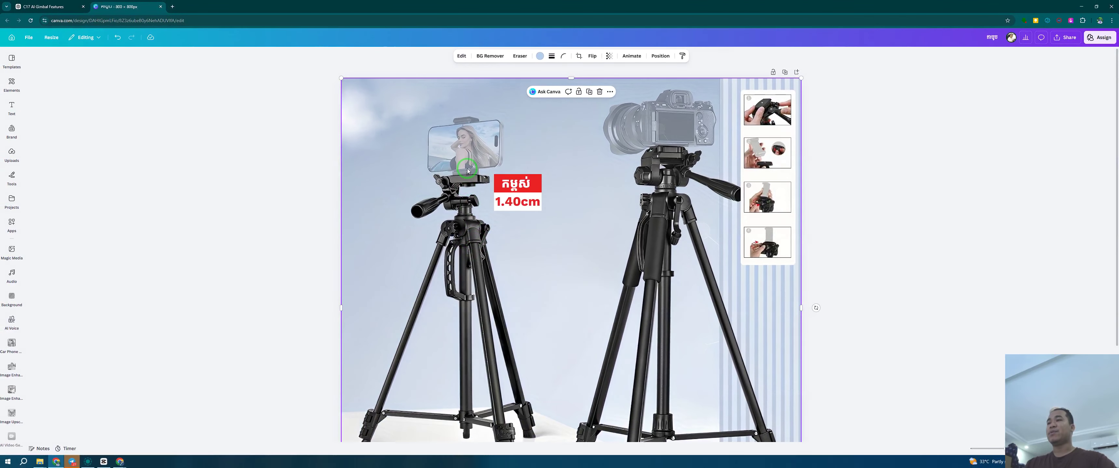
Lock the tripod background image in place
key(ctrl+minus)
key(ctrl+plus)
key(ctrl+minus)
key(ctrl+plus)
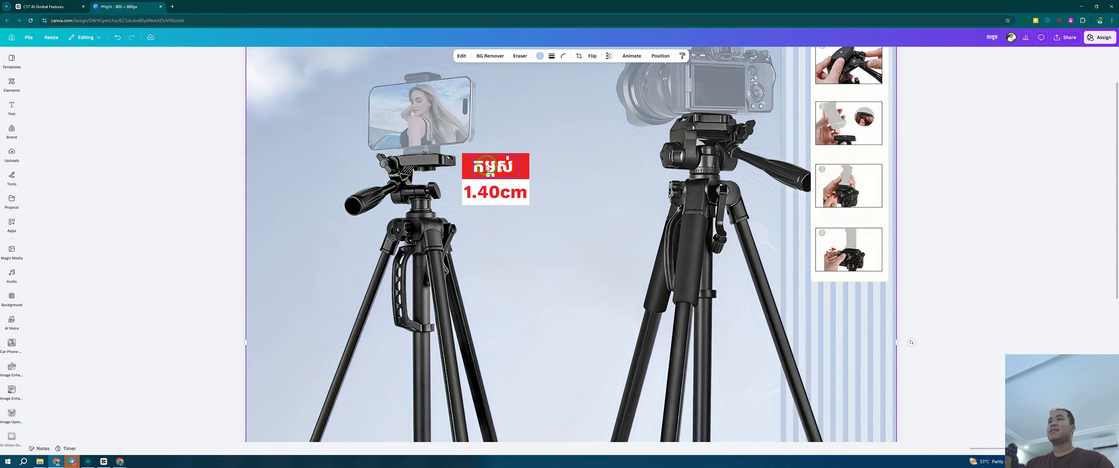
click(581, 71)
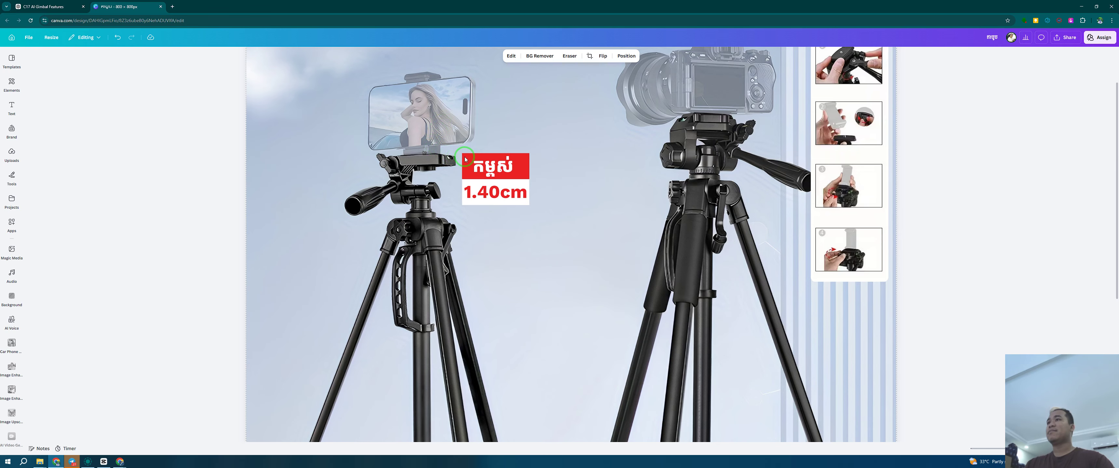
Move the complete height label a little further right of the phone tripod and group its texts and rectangles
drag(555, 152, 478, 212)
drag(502, 175, 532, 180)
click(599, 164)
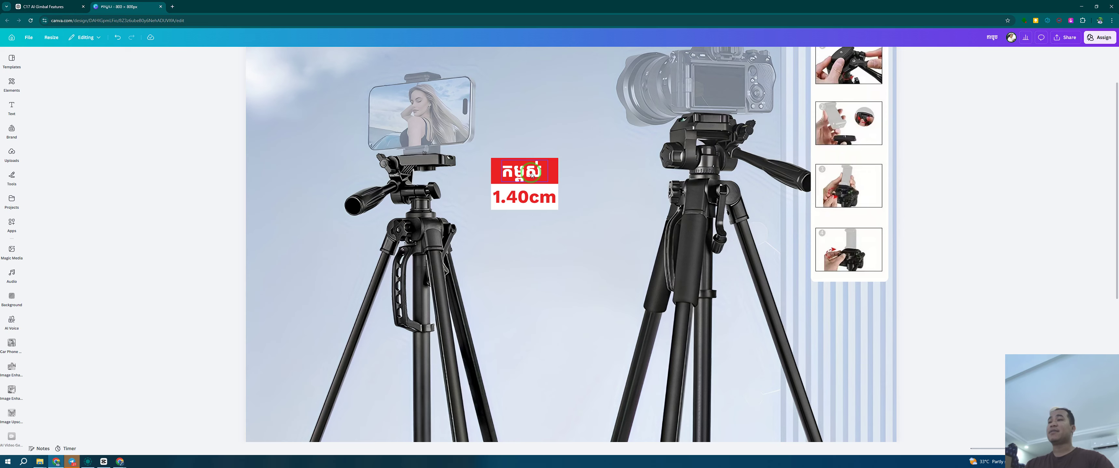
drag(581, 148, 465, 227)
click(506, 145)
click(582, 163)
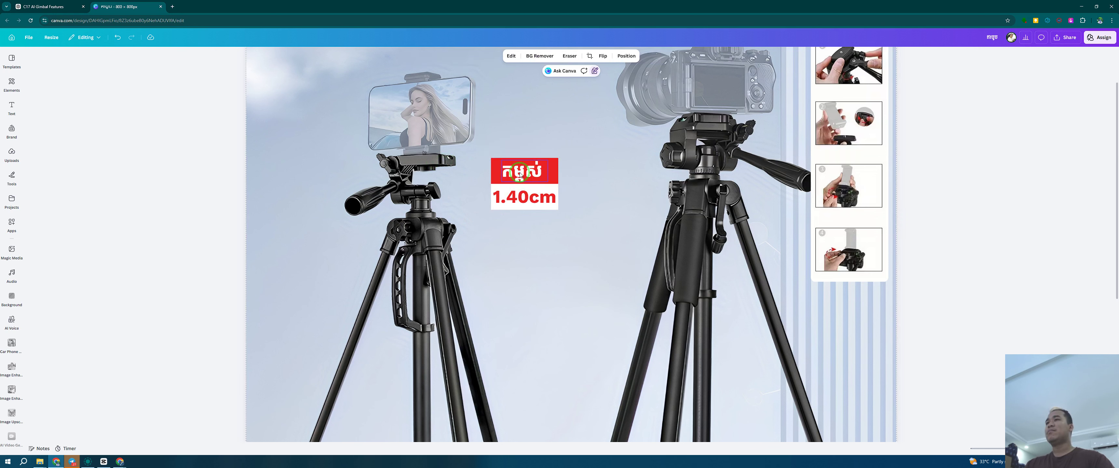
click(501, 175)
click(531, 172)
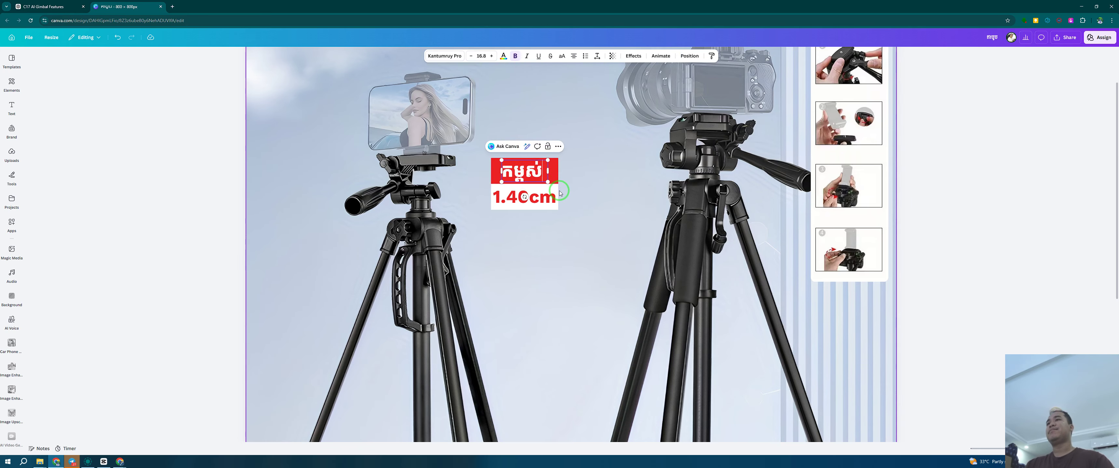
scroll(560, 187, down, 3)
click(557, 217)
drag(504, 208, 536, 207)
mouse_move(539, 260)
mouse_down()
mouse_move(589, 249)
mouse_move(552, 249)
mouse_up()
click(532, 230)
Place the height label to the left of the phone tripod's head and a duplicate of it to the left of the camera tripod's head
ctrl+scroll(542, 184, down, 3)
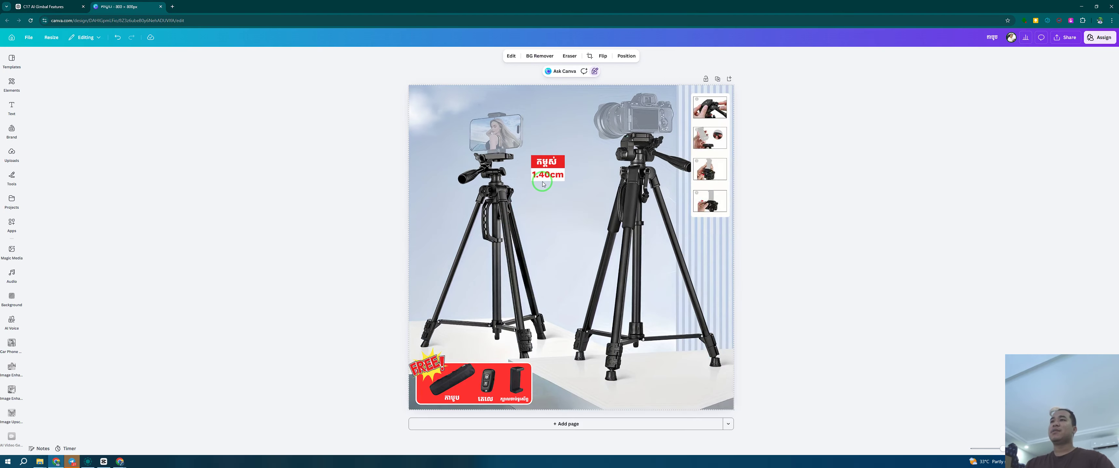
mouse_move(572, 159)
mouse_down()
mouse_move(417, 173)
mouse_move(447, 161)
mouse_move(437, 150)
mouse_move(580, 150)
mouse_up()
click(360, 169)
Change the height value on the camera tripod's label to "1.70cm"
click(594, 152)
click(590, 158)
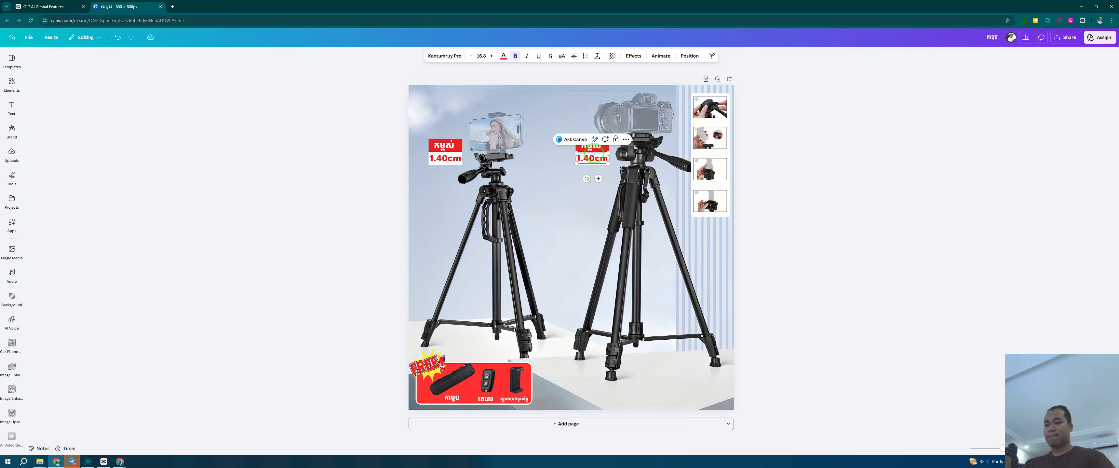
click(560, 221)
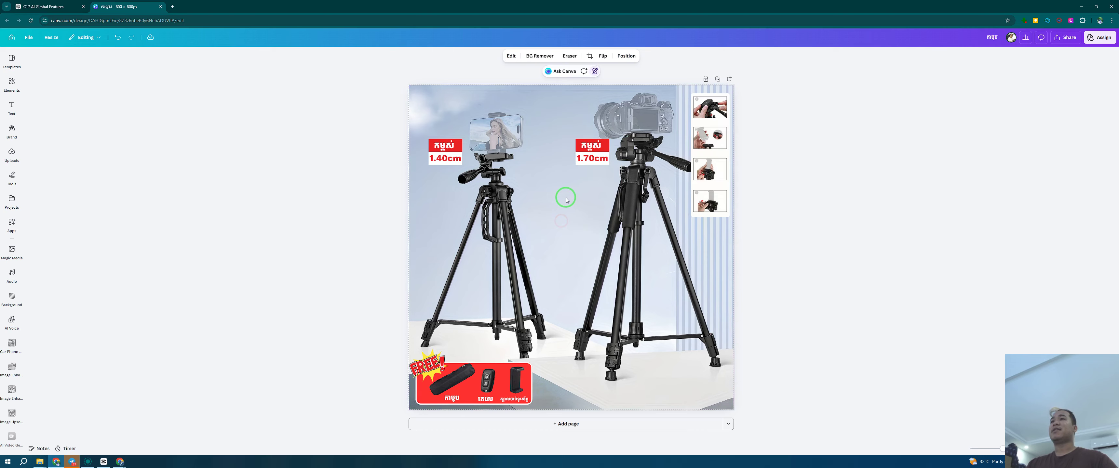
Add "តូច" before the heading on the phone tripod's height label and shrink the text to fit its red rectangle
click(432, 148)
click(434, 147)
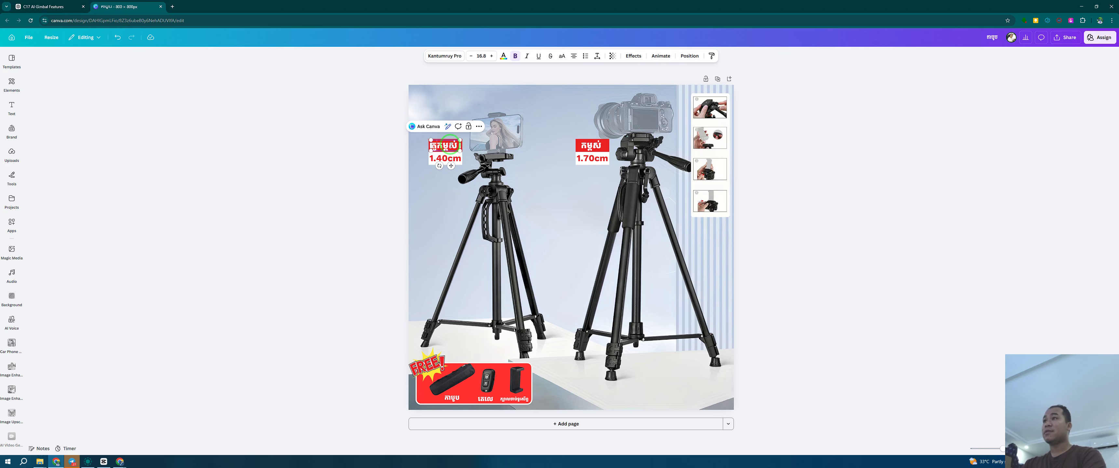
ctrl+scroll(352, 143, up, 5)
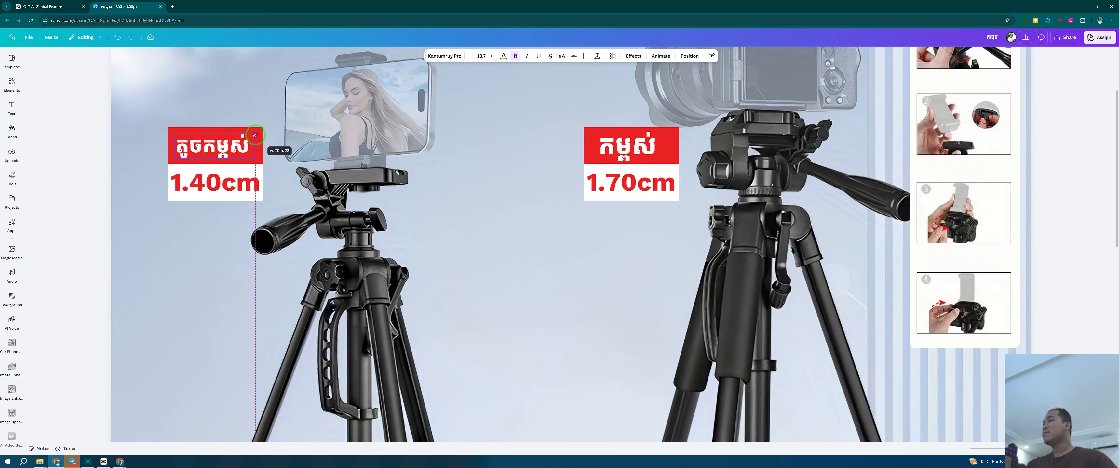
Add "ធំ" before the heading on the camera tripod's height label so it reads "ធំកម្ពស់"
click(603, 148)
double_click(602, 141)
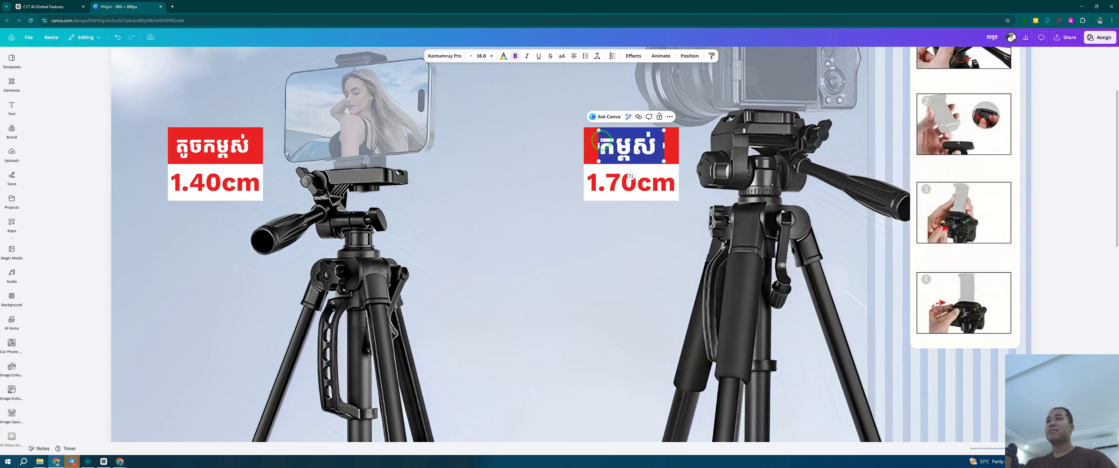
click(601, 141)
text(ធំ)
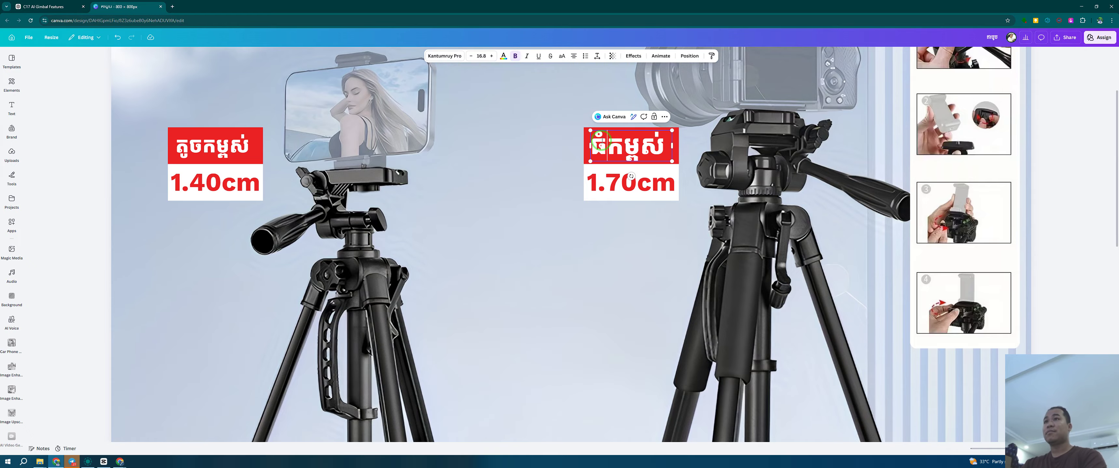
click(508, 168)
Move the camera tripod's height label lower beside its head and nudge the phone tripod's label slightly down and right
scroll(507, 168, down, 3)
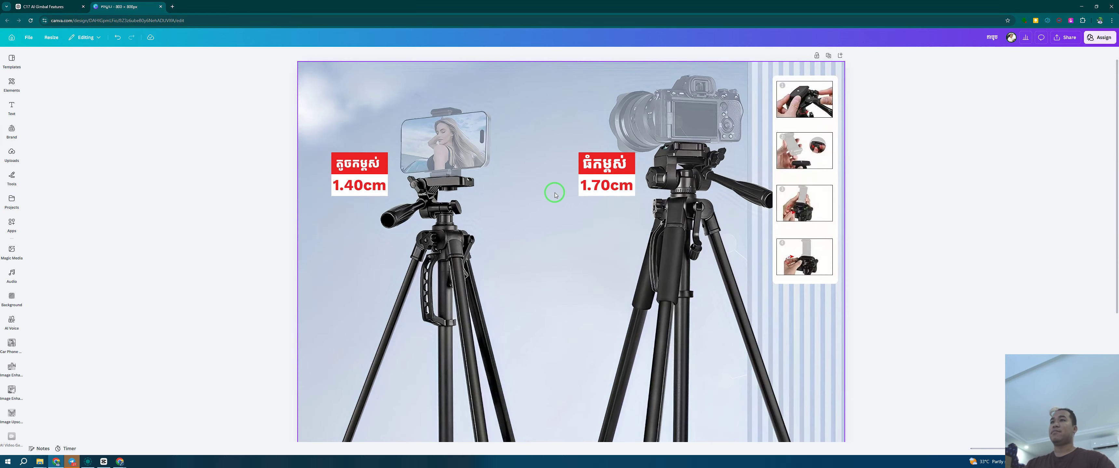
drag(539, 145, 619, 224)
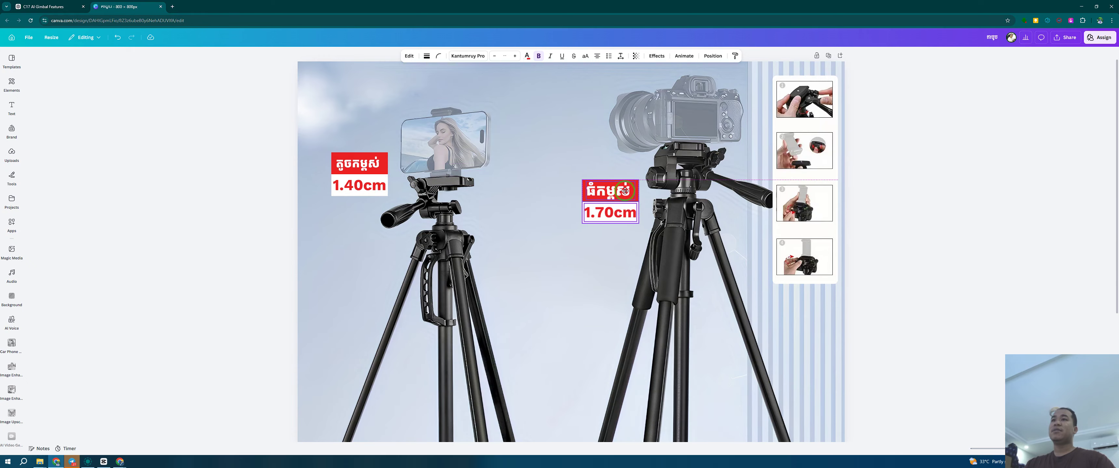
drag(300, 156, 390, 201)
drag(364, 170, 367, 175)
click(548, 226)
scroll(548, 226, down, 3)
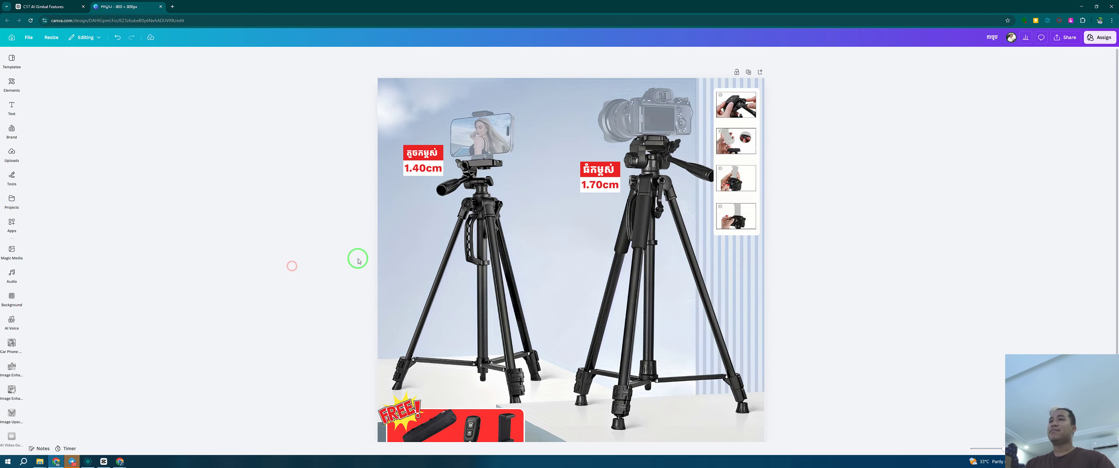
scroll(357, 255, down, 1)
click(692, 109)
click(800, 208)
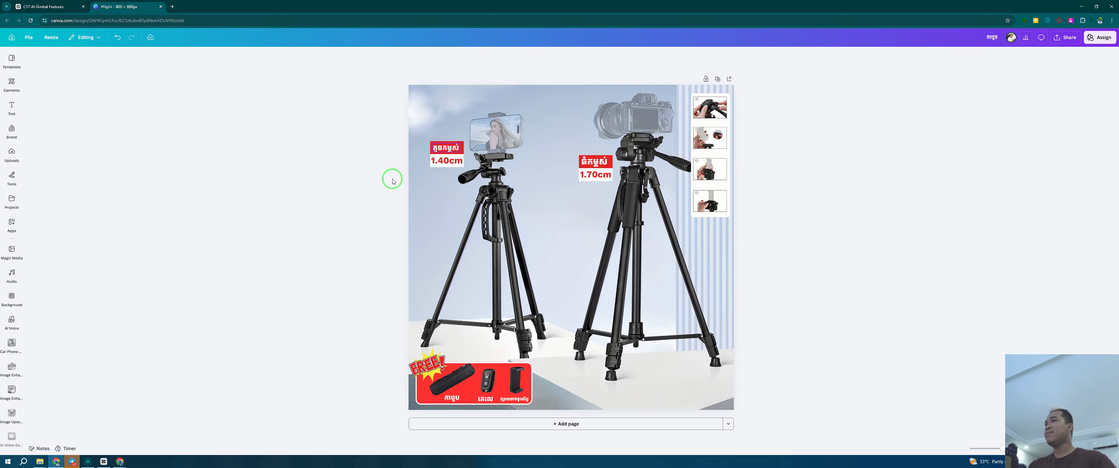
Add the uploaded SP Tech Cambodia logo to the design, scale it down and place it in the page's upper left corner
click(12, 154)
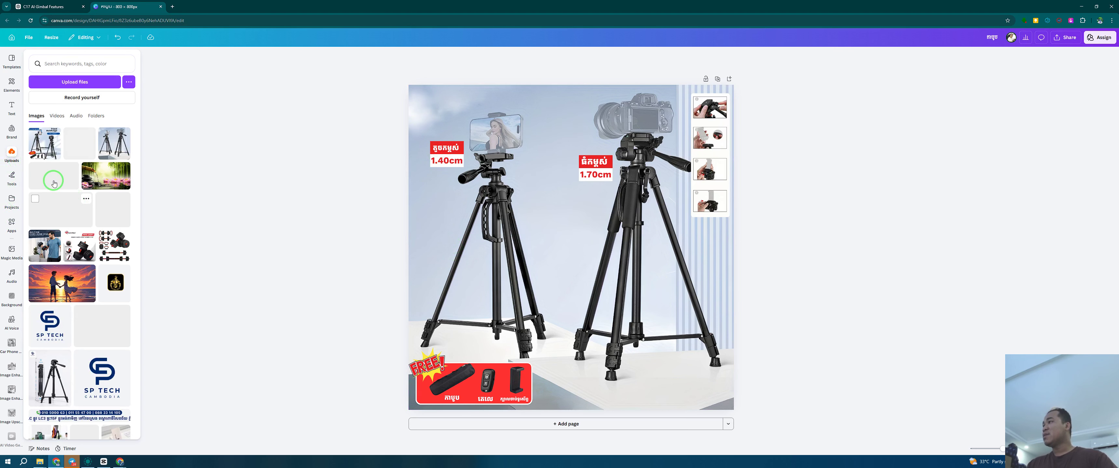
click(110, 379)
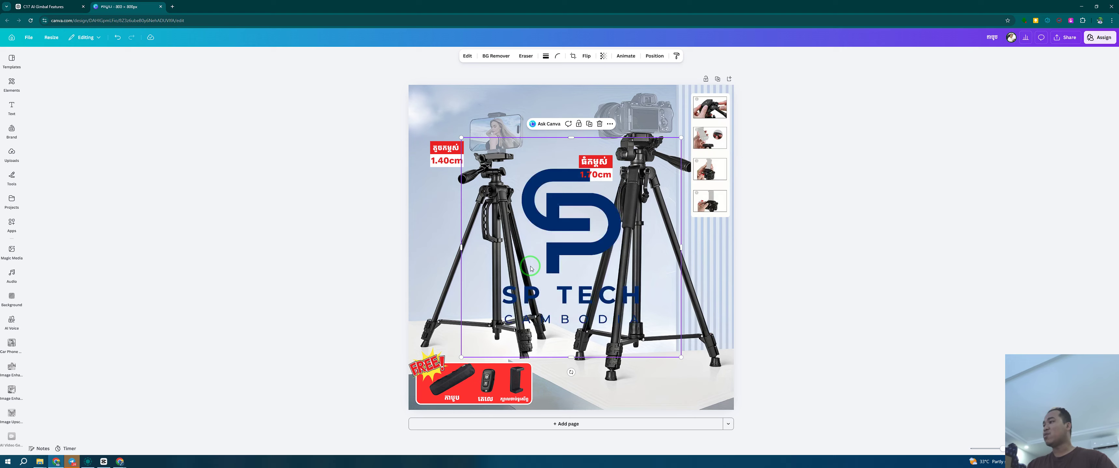
drag(680, 138, 438, 113)
click(334, 128)
click(439, 112)
click(346, 145)
click(435, 102)
click(505, 78)
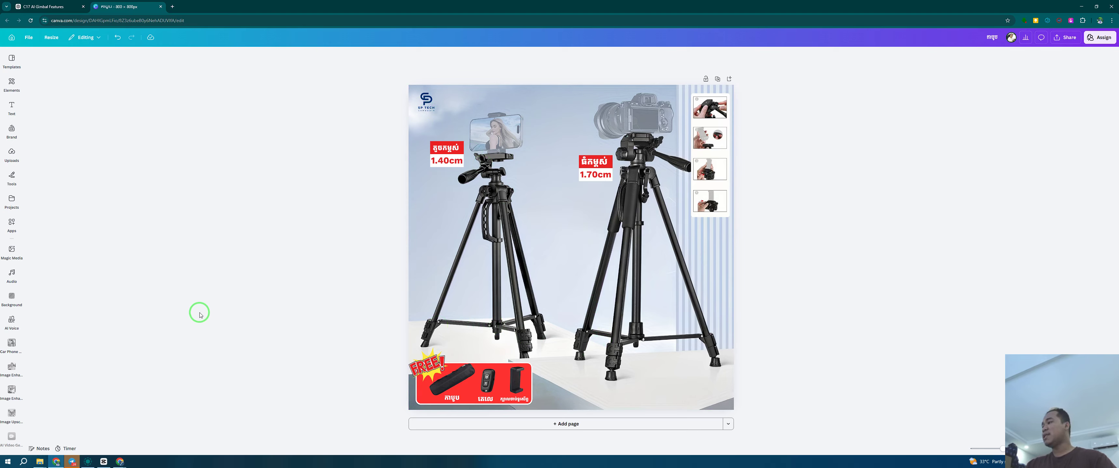
Switch to File Explorer and bring the shop's contact details image from the SP Tech folder's "Logo SP Tech" subfolder into the Canva design
mouse_move(41, 463)
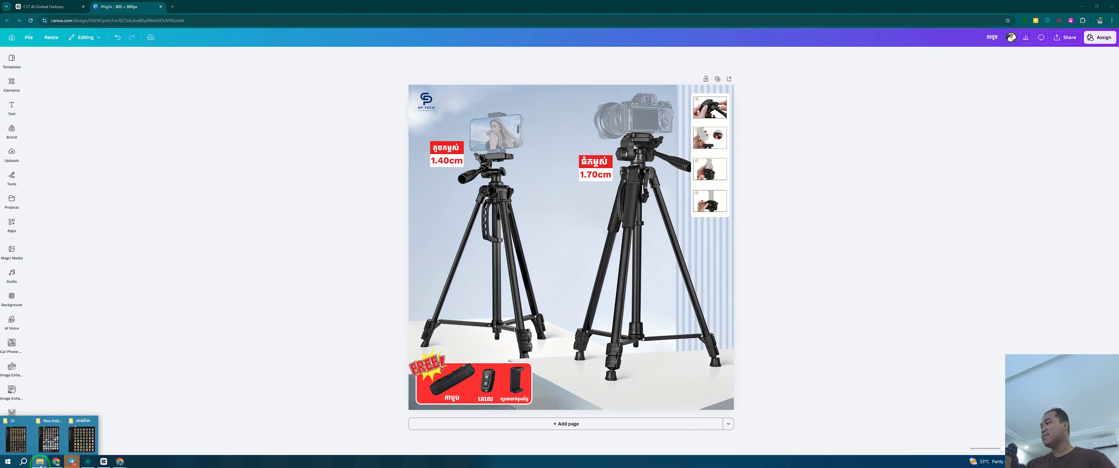
click(25, 442)
click(20, 441)
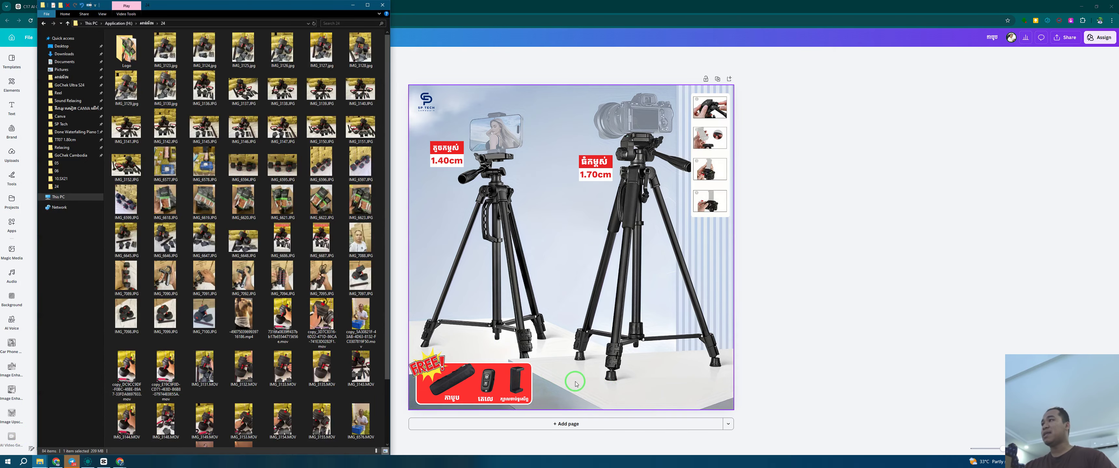
click(61, 124)
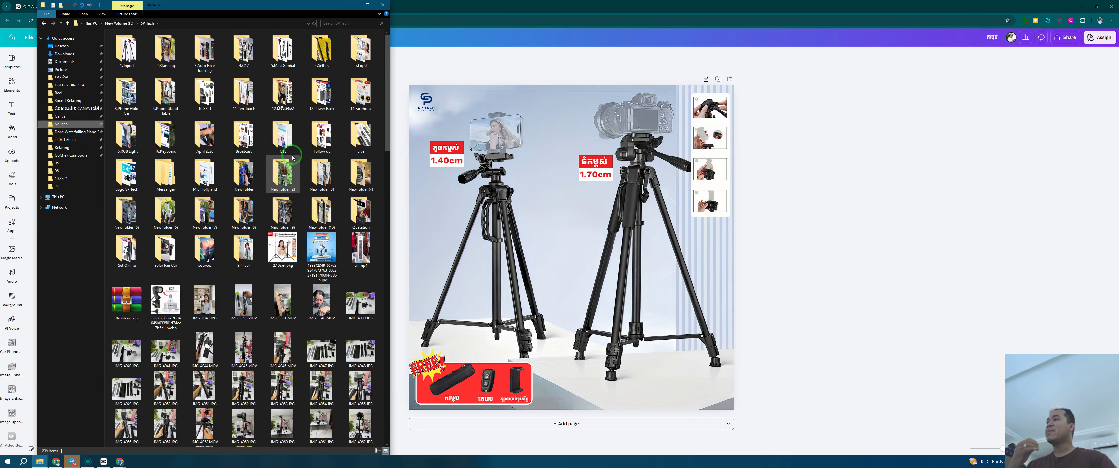
double_click(143, 170)
click(225, 65)
drag(225, 64, 597, 377)
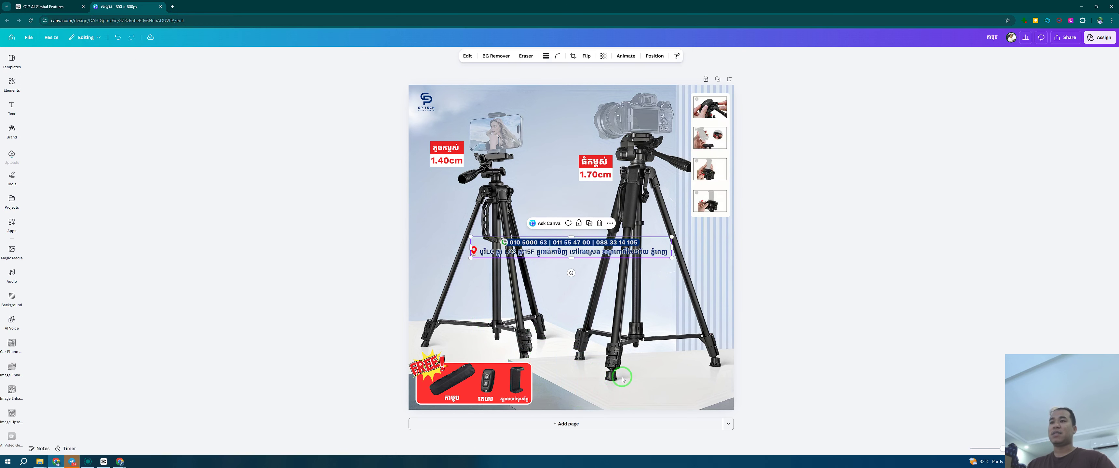
Place the contact details image in the page's lower right corner and scale it to fit beside the free accessories box
drag(669, 245, 728, 392)
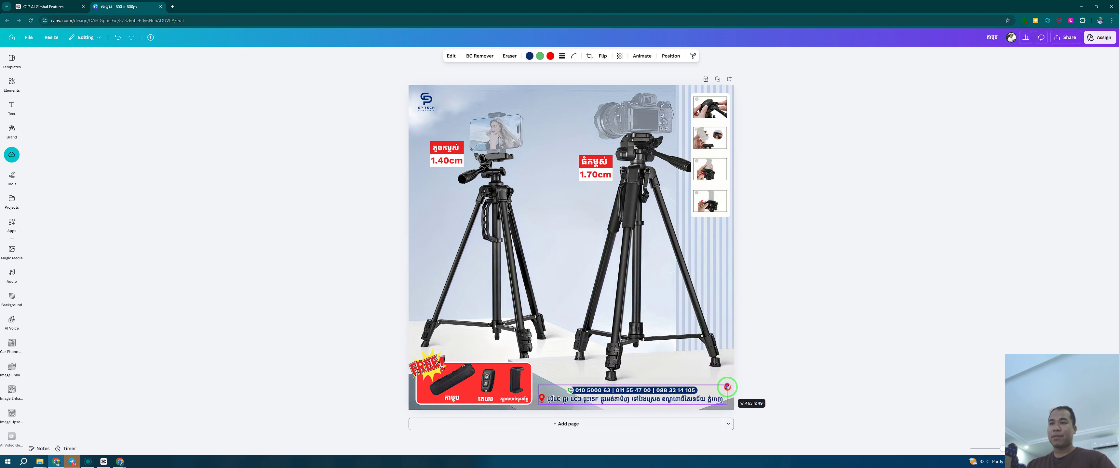
click(797, 379)
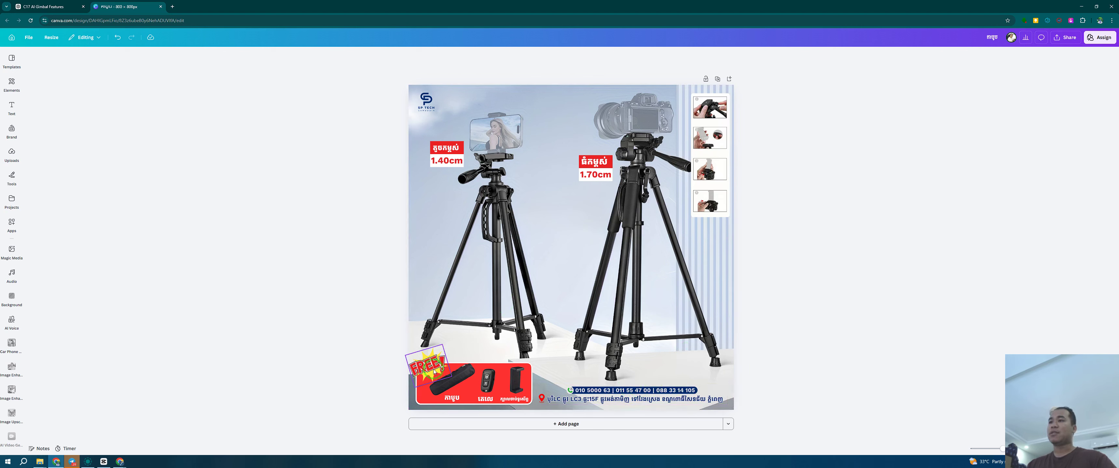
click(360, 395)
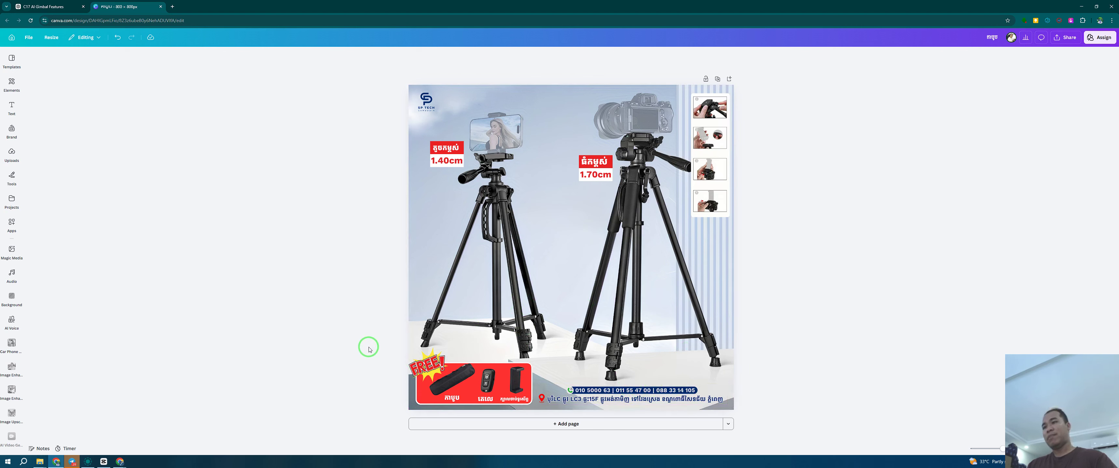
Group the FREE! sticker with the accessories box and its labels, and shift the group slightly inward from the page's left edge
drag(368, 374, 528, 409)
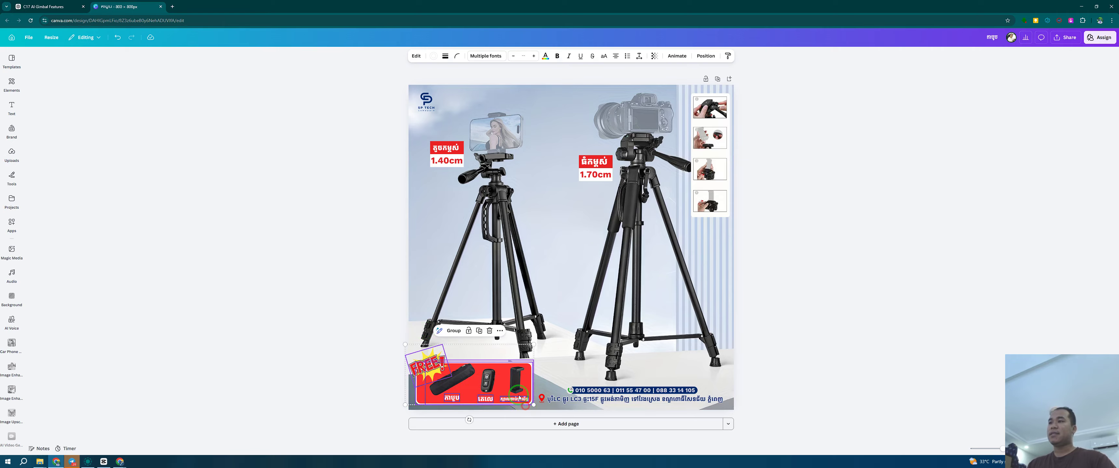
click(450, 329)
drag(445, 375, 462, 356)
drag(489, 325, 470, 344)
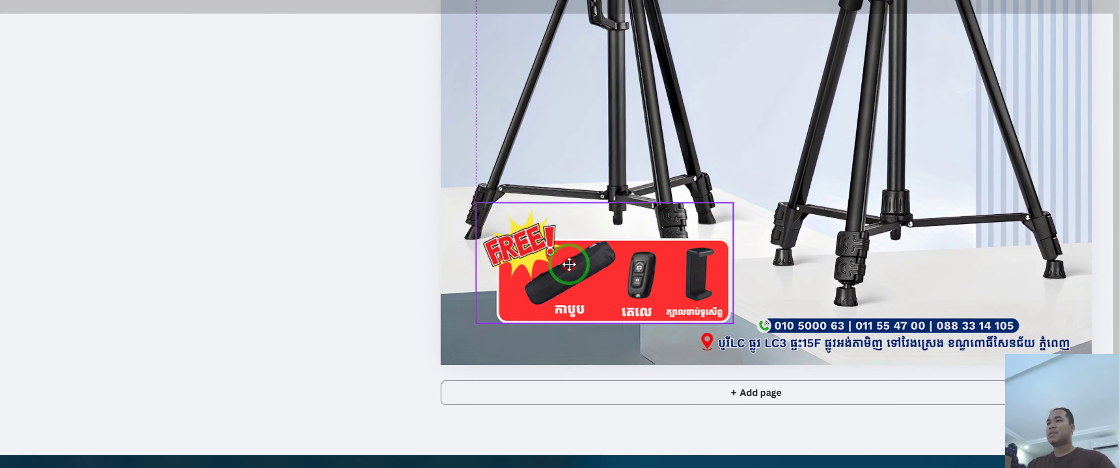
drag(551, 273, 564, 285)
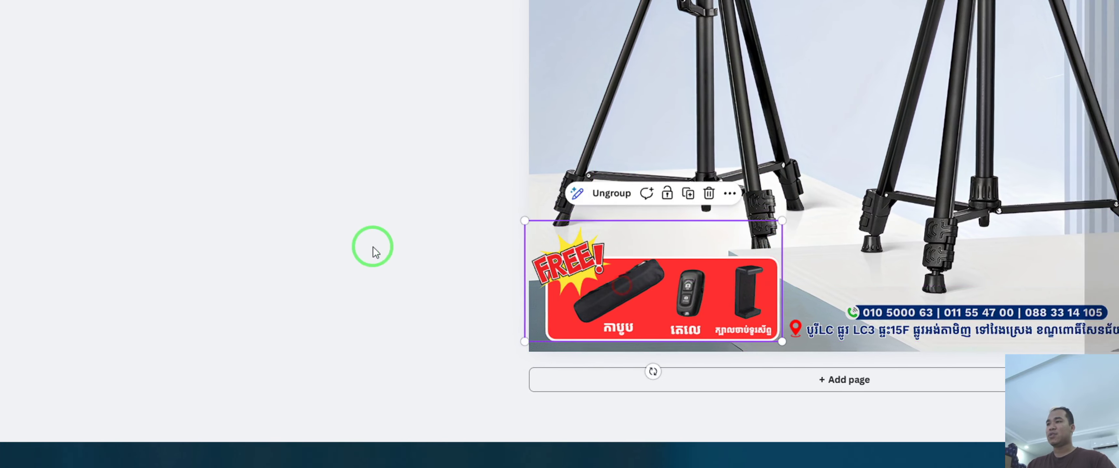
click(374, 250)
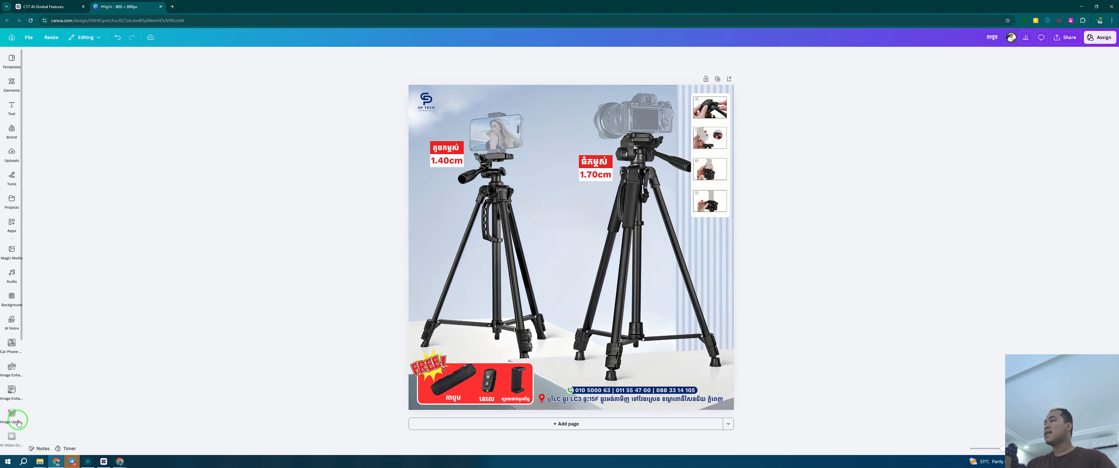
scroll(12, 433, down, 3)
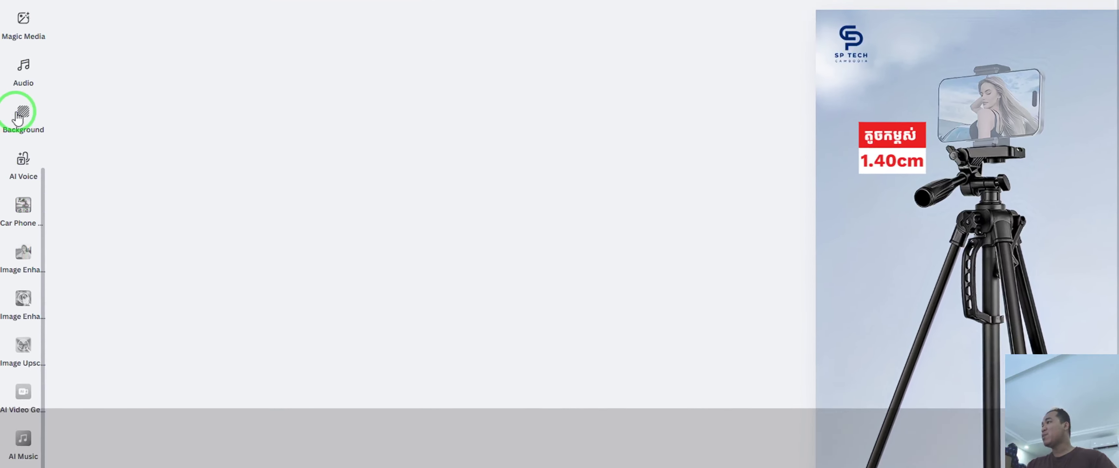
click(7, 118)
click(10, 216)
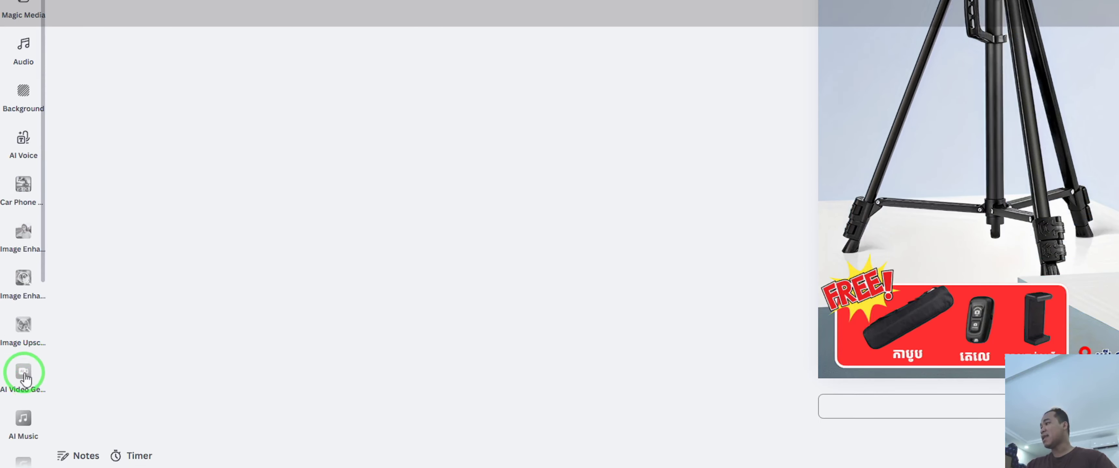
right_click(25, 230)
click(28, 232)
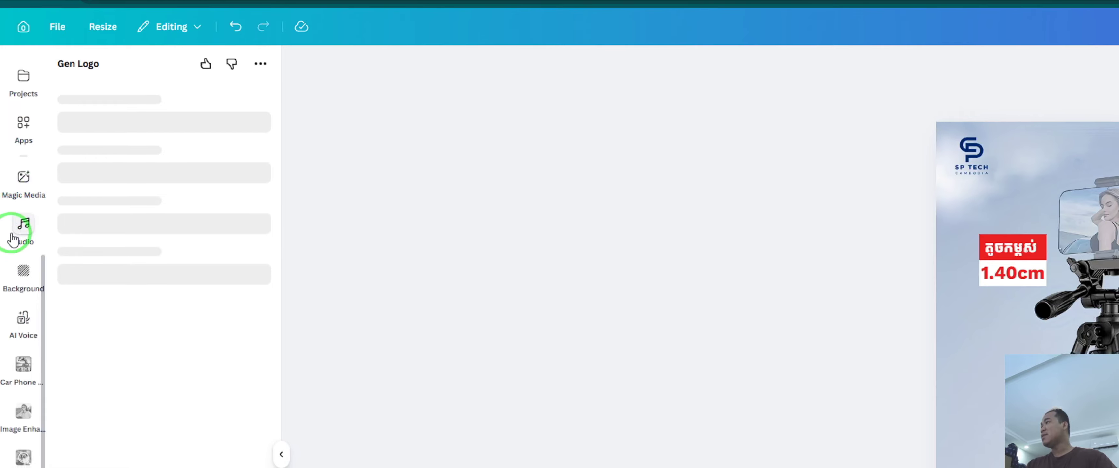
scroll(13, 239, up, 3)
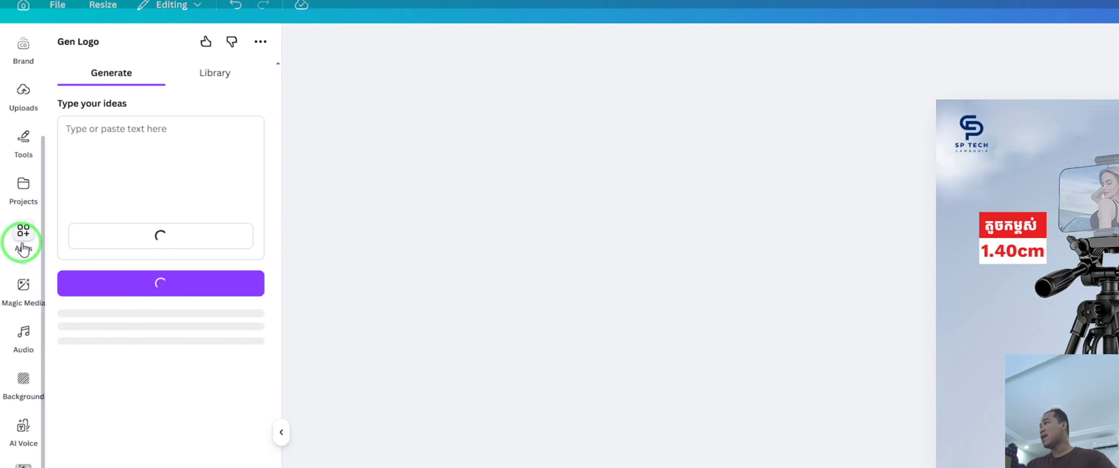
Search the Canva apps for "text" and open Text Studio Maker
click(24, 233)
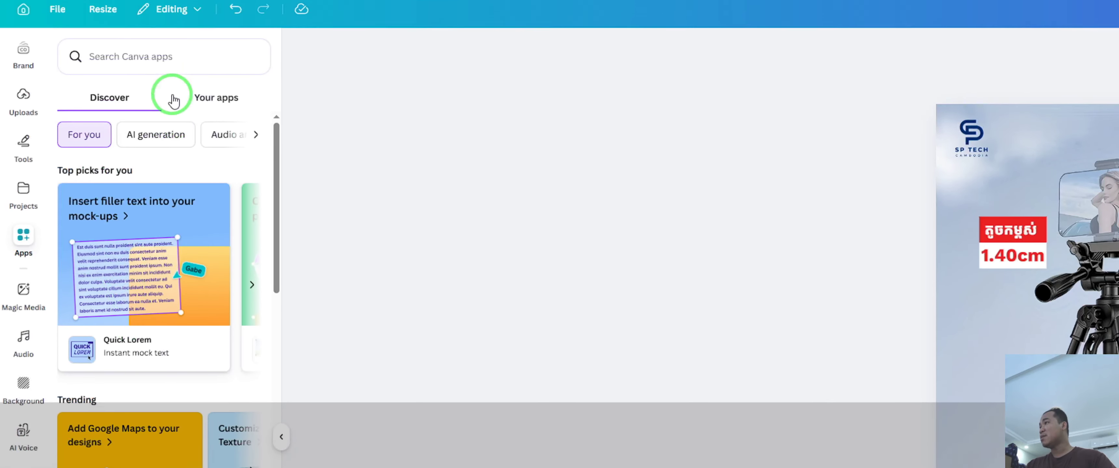
click(176, 121)
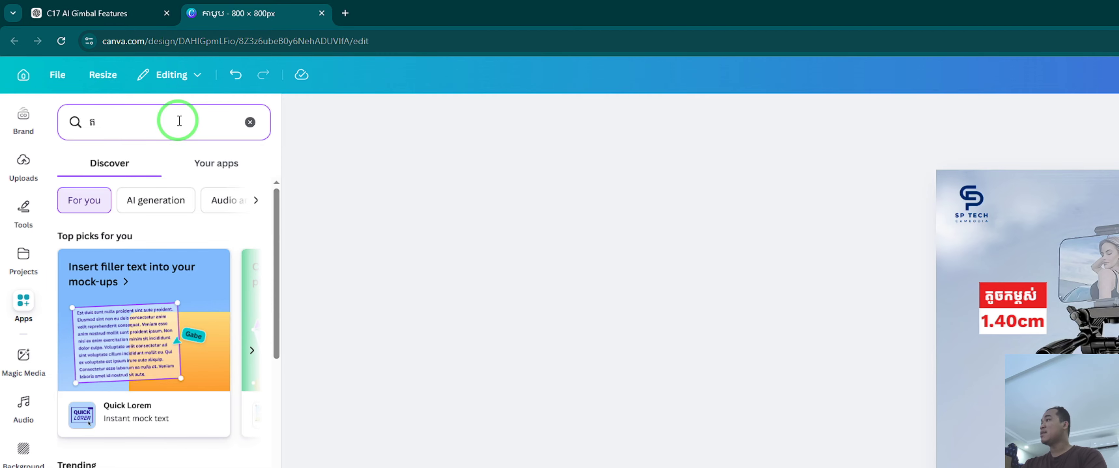
text(text)
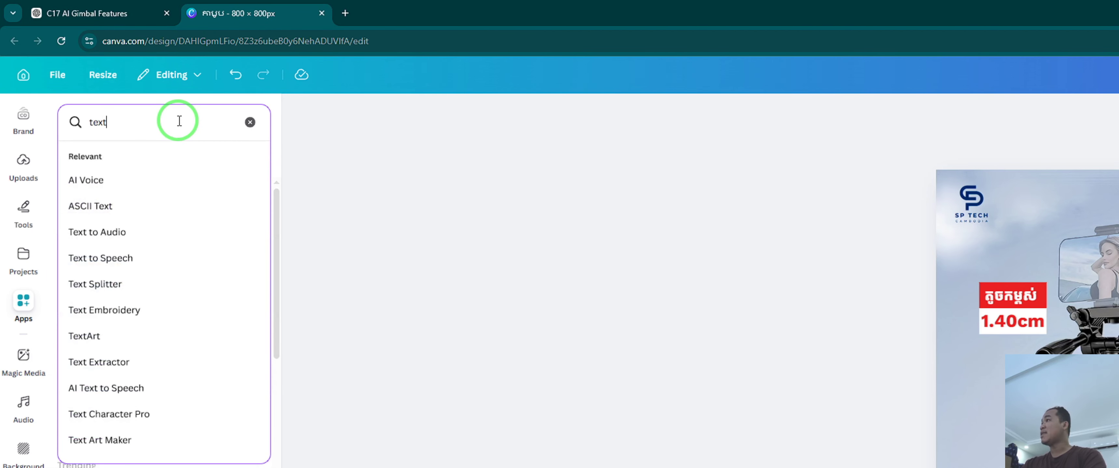
key(Return)
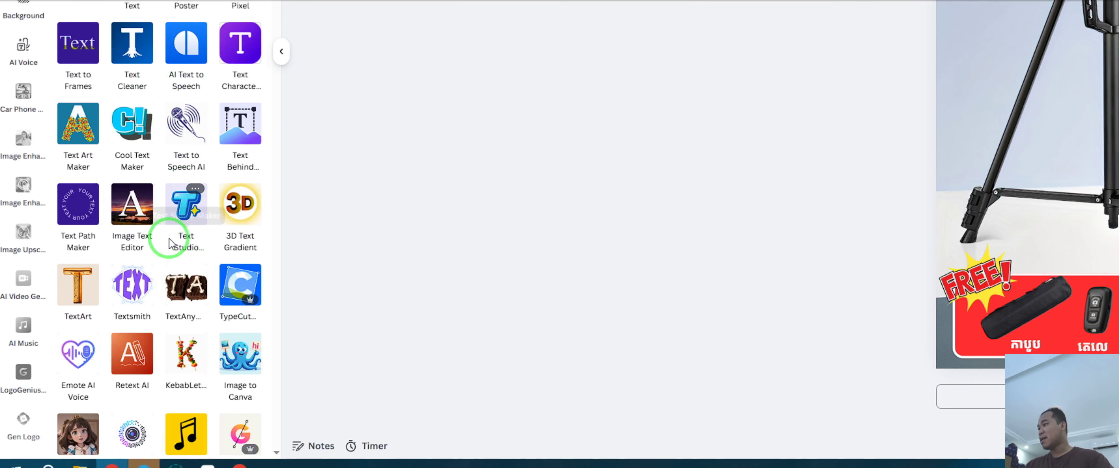
click(170, 243)
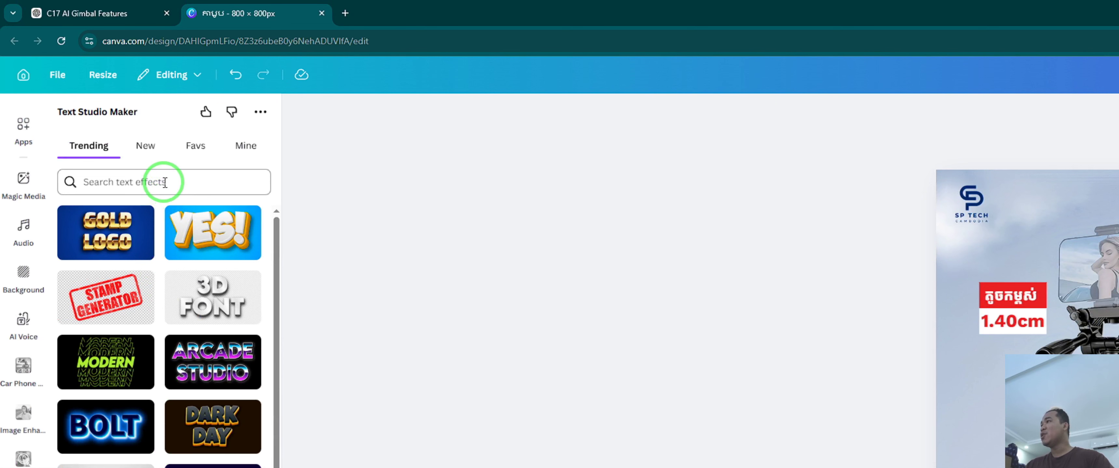
Choose the Comic Red Style effect from the Comic text effects and set its text to "ជើងកាំមេរ៉ា"
click(165, 182)
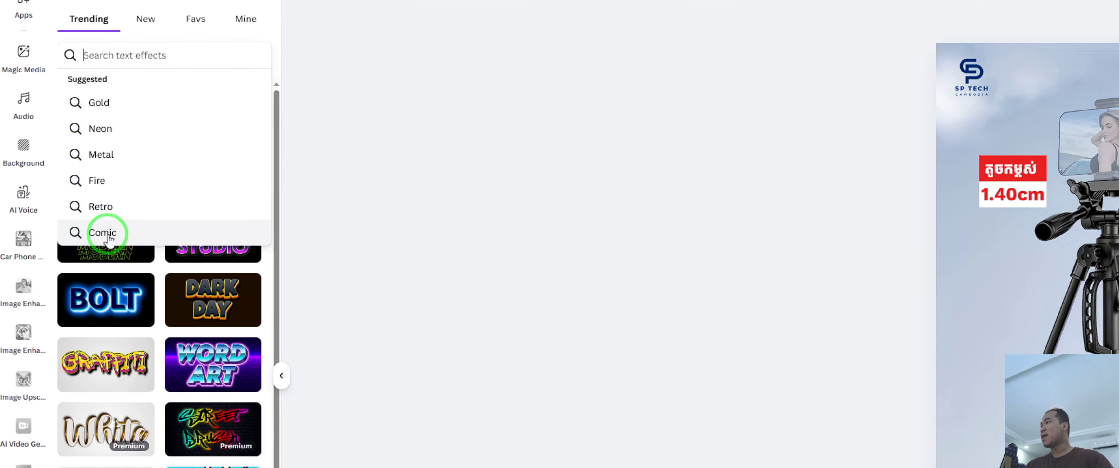
click(116, 239)
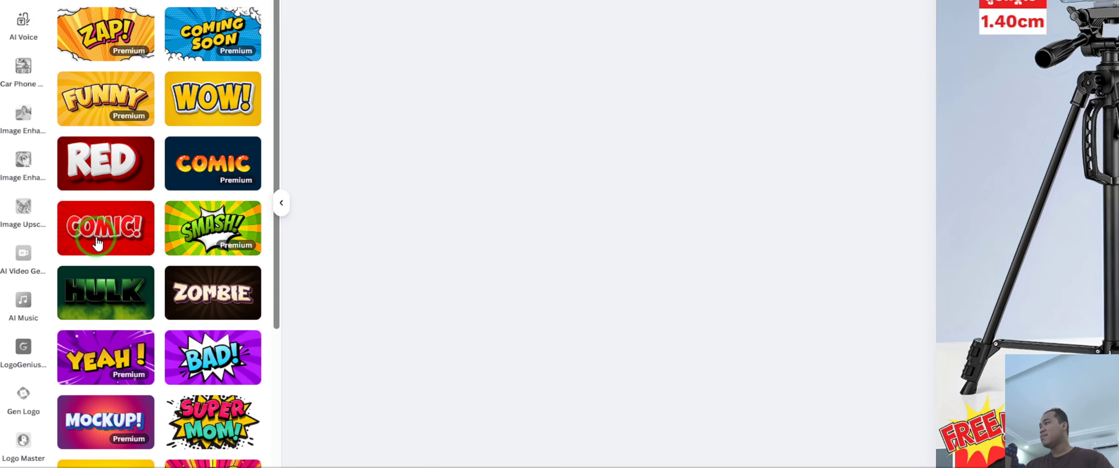
click(103, 313)
triple_click(115, 104)
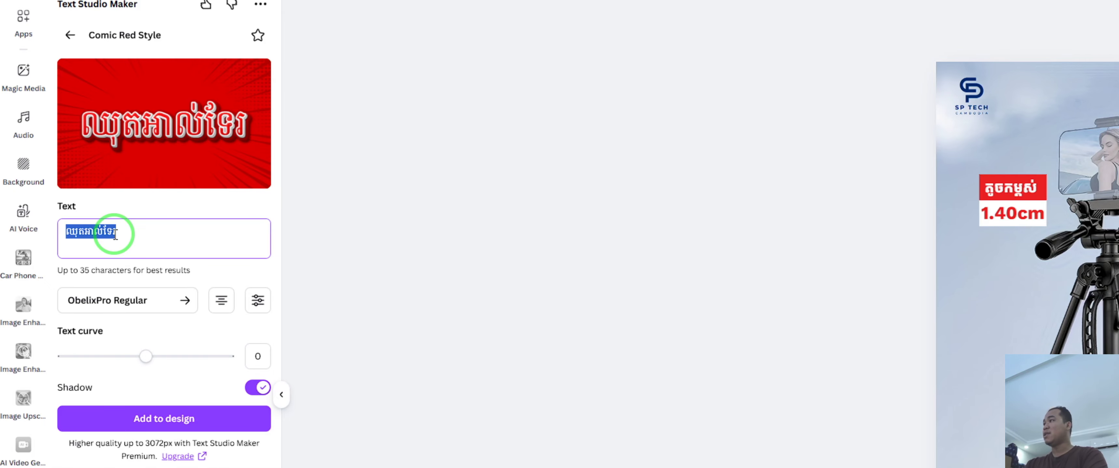
text(ជើងកាំមេរ៉ា)
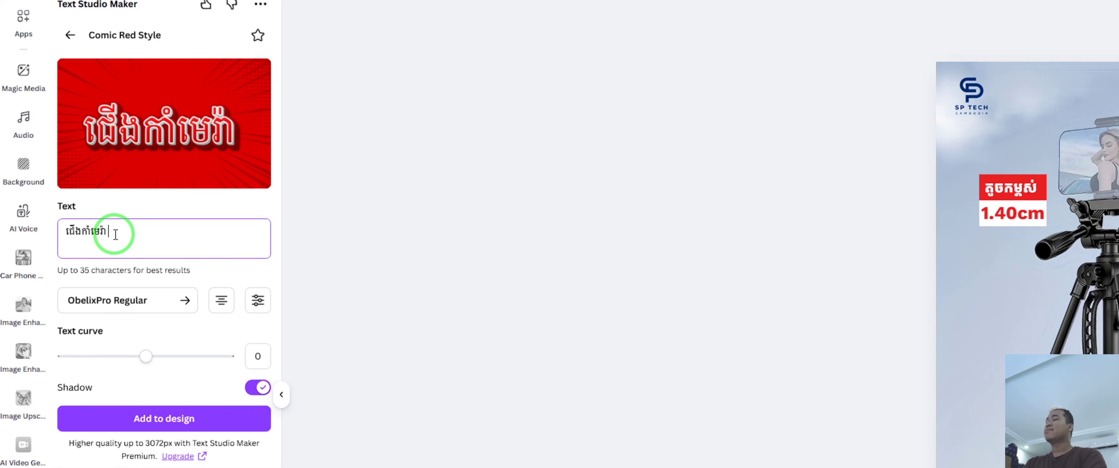
Extend the Comic Red Style title text so that it reads "ជើងកាំមេរ៉ា គុណភាពខ្ពស់"
text( ដែក)
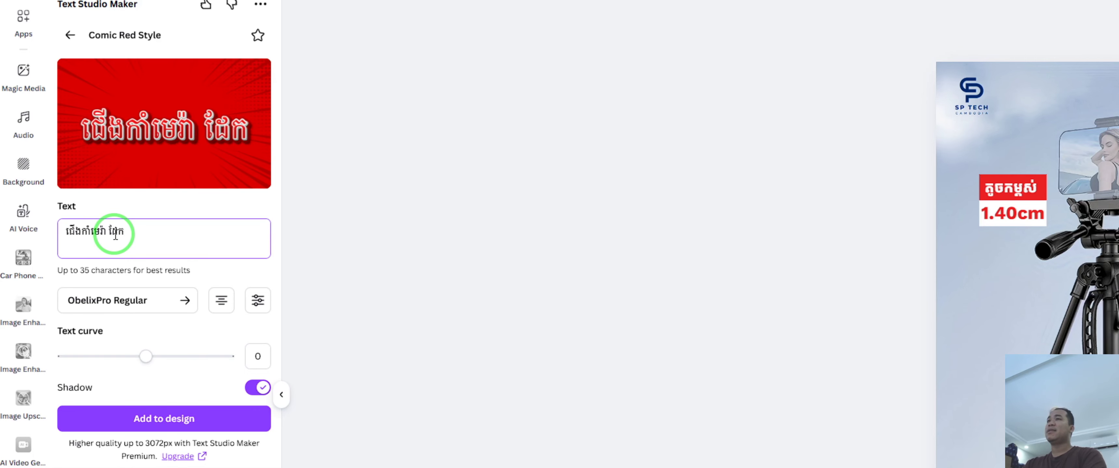
key(BackSpace)
key(BackSpace)
key(BackSpace)
text(គ)
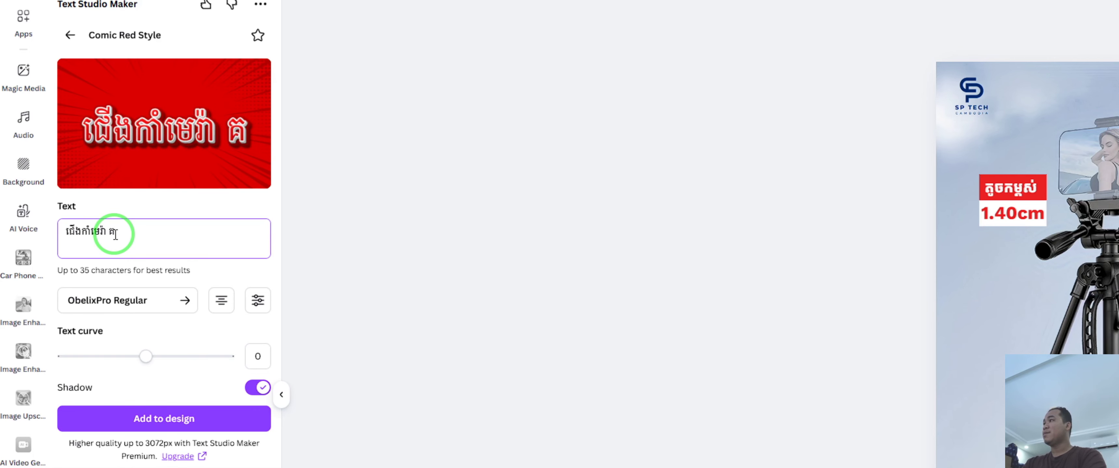
text(ុណភាព)
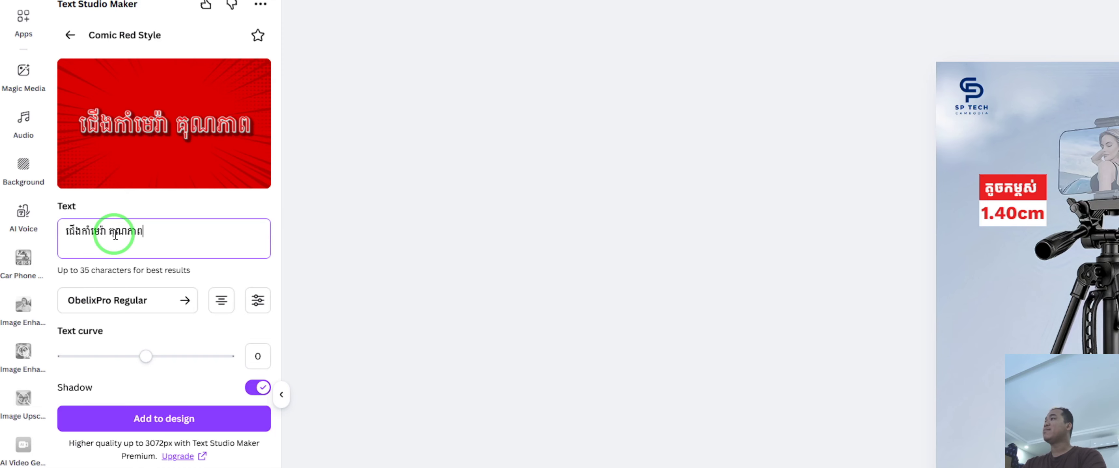
text(ខ្ពស់)
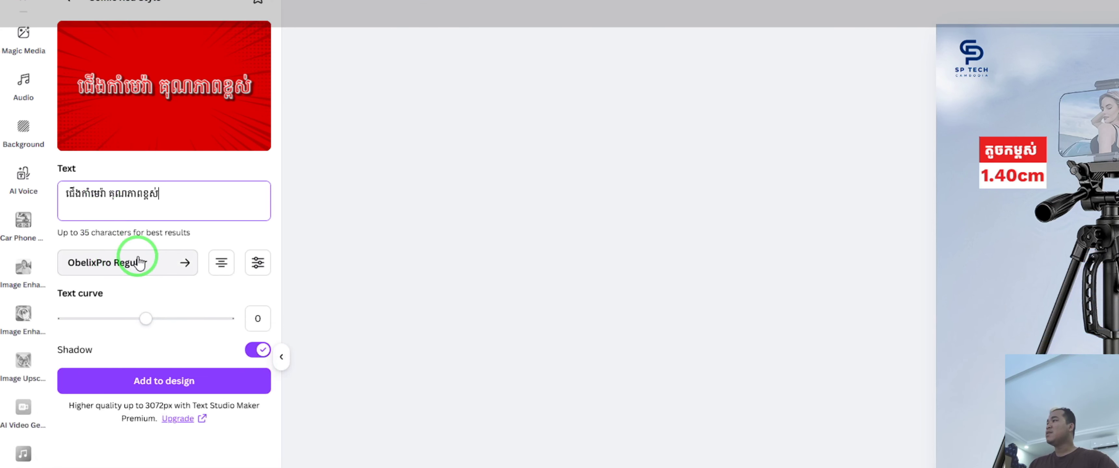
Import the font file KantumruyPro-Bold.ttf into Text Studio Maker and apply Kantumruy Pro Bold to the title text
click(154, 236)
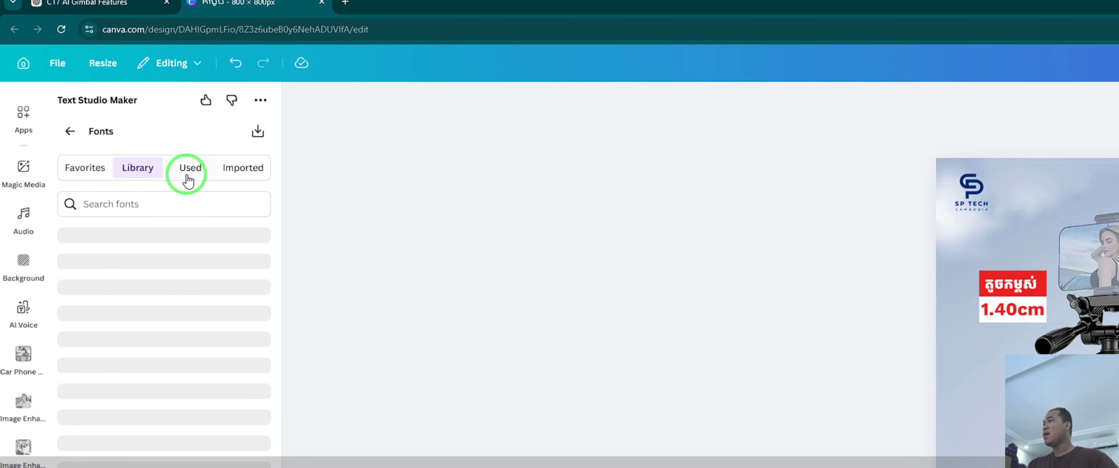
click(188, 24)
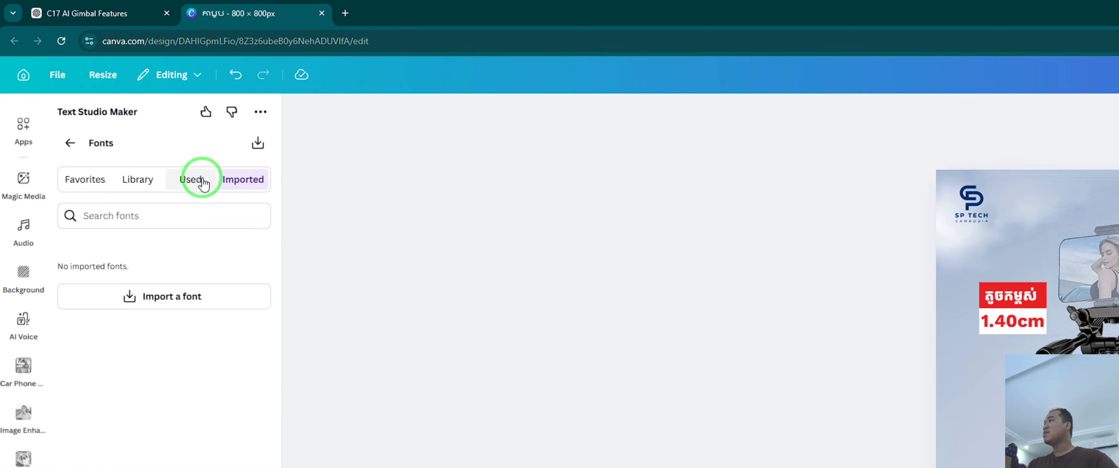
click(196, 180)
click(251, 178)
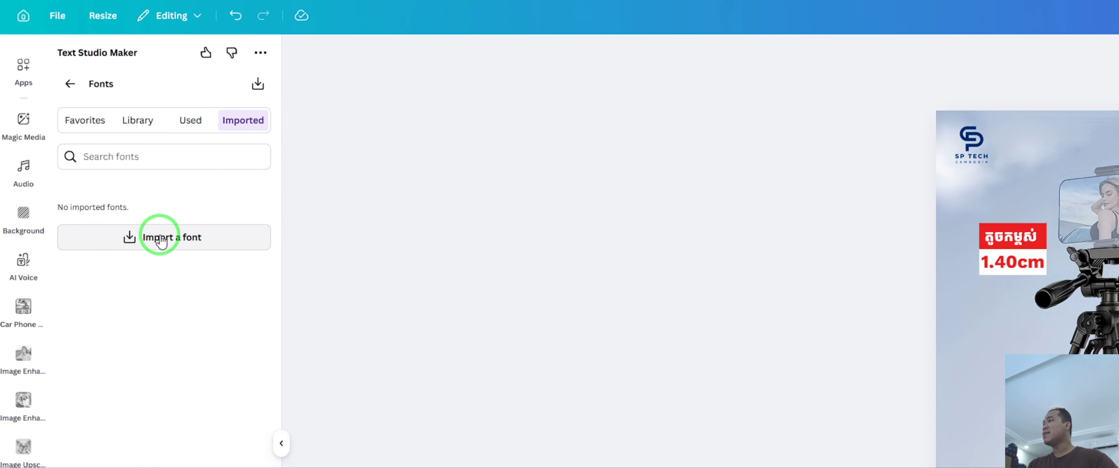
click(160, 242)
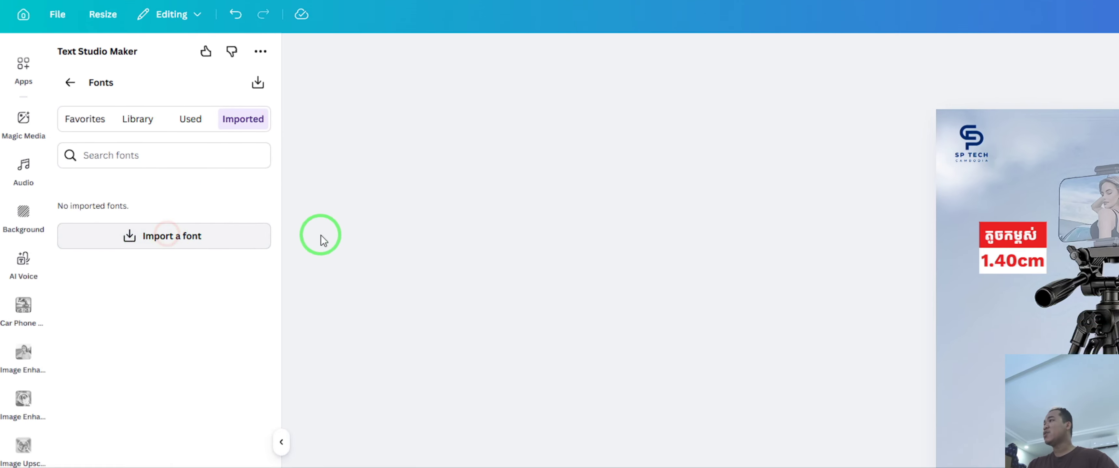
click(229, 93)
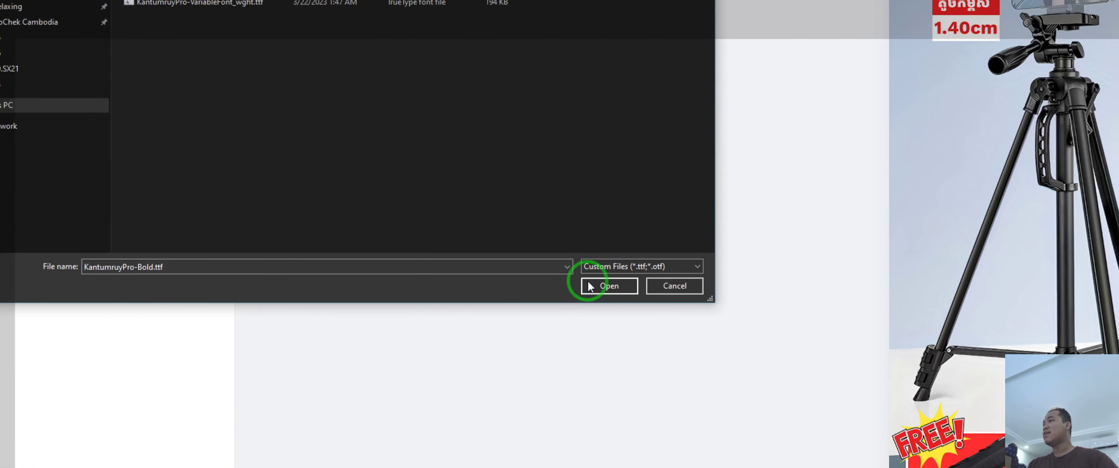
click(591, 287)
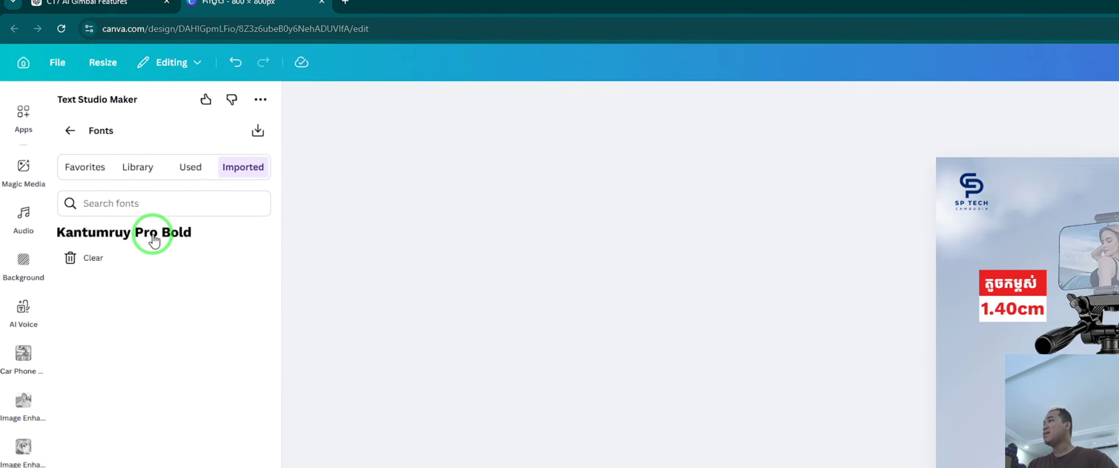
click(150, 231)
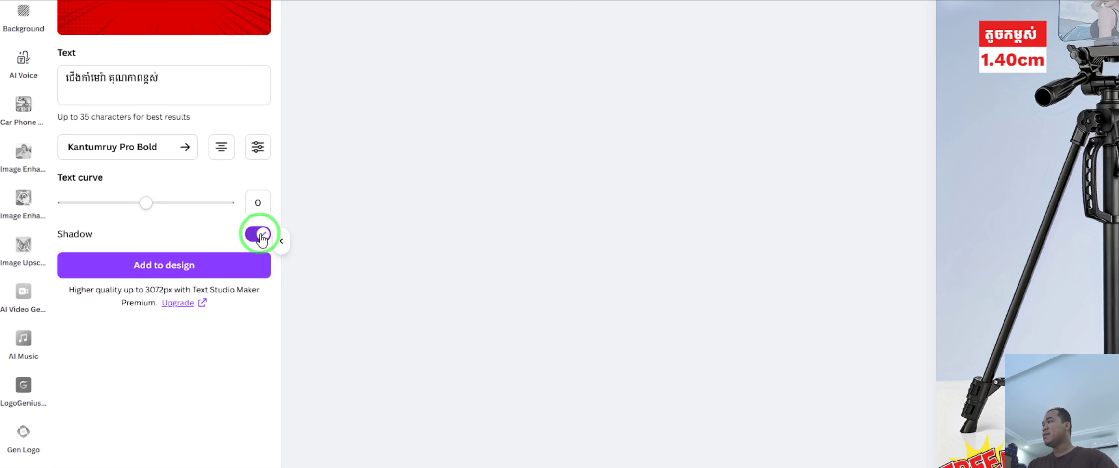
Add the styled title to the design with its shadow on, and scale it down to fit at the page's top beside the logo
click(259, 236)
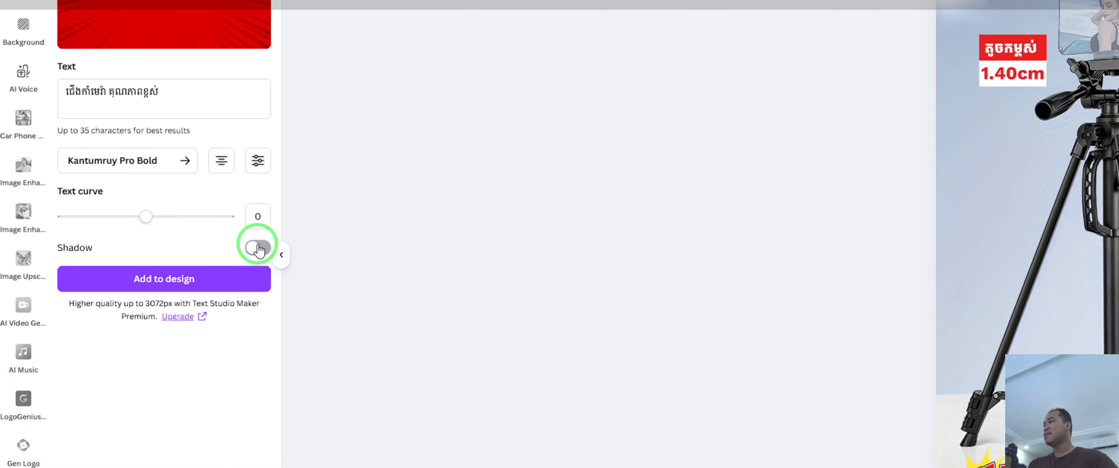
click(258, 228)
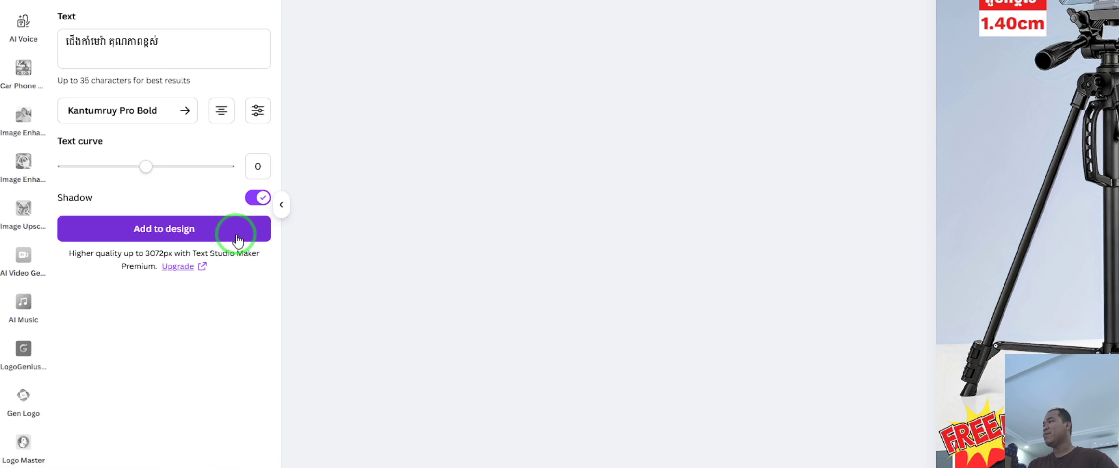
click(241, 234)
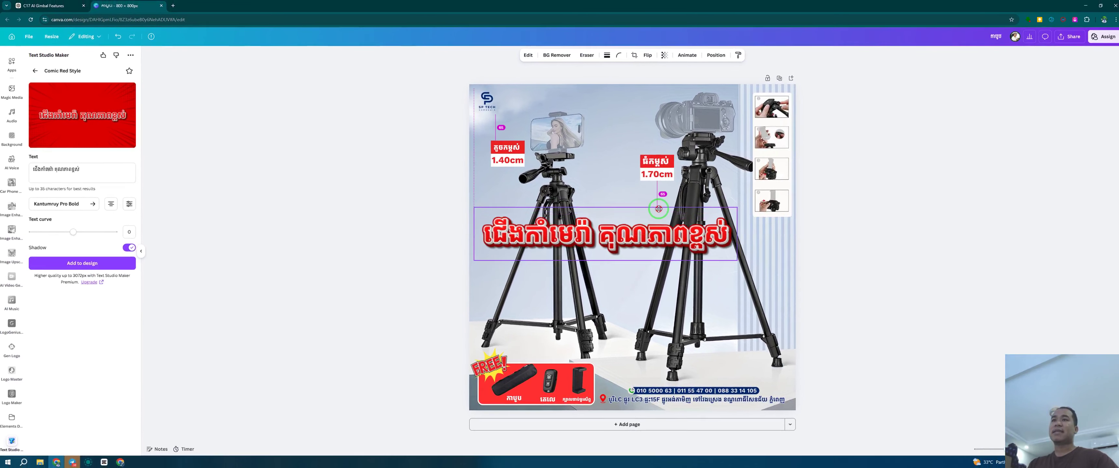
drag(658, 209, 669, 191)
drag(747, 190, 625, 98)
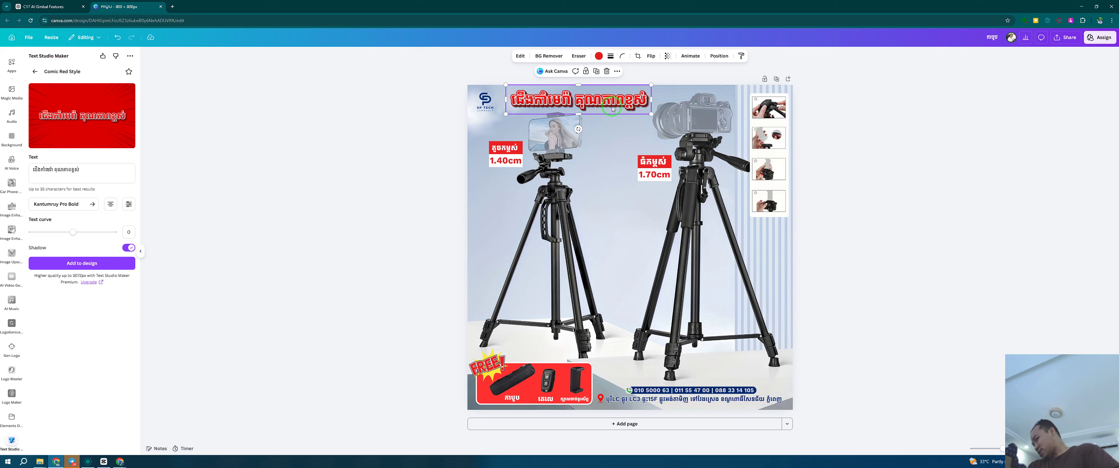
click(648, 74)
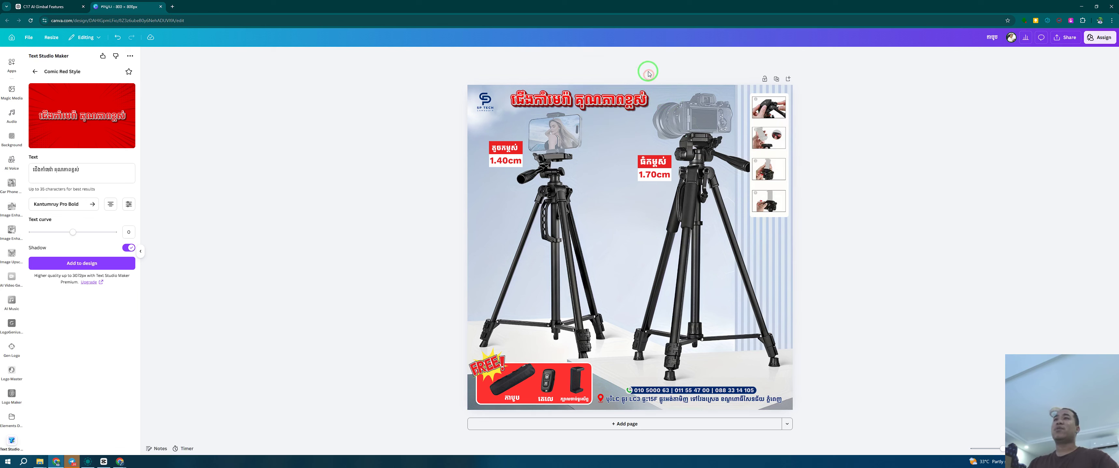
click(591, 108)
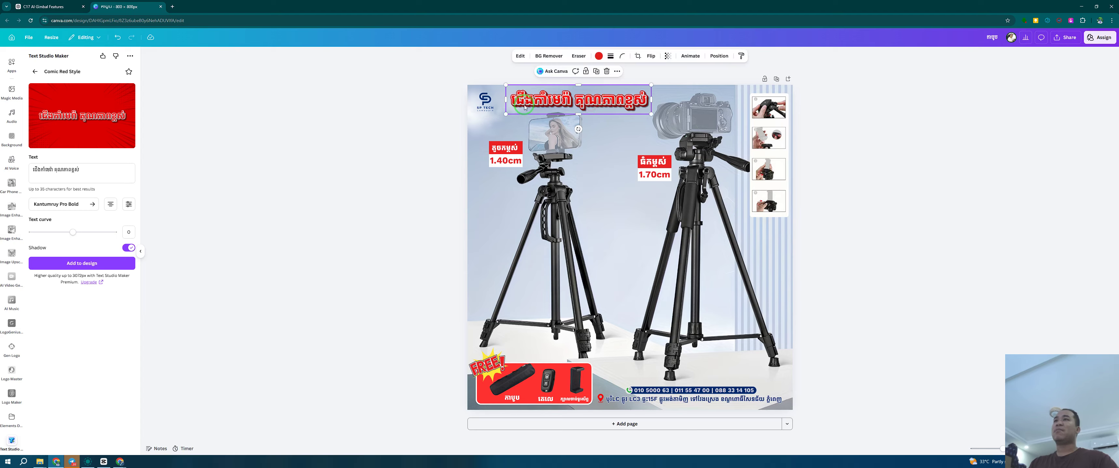
click(447, 255)
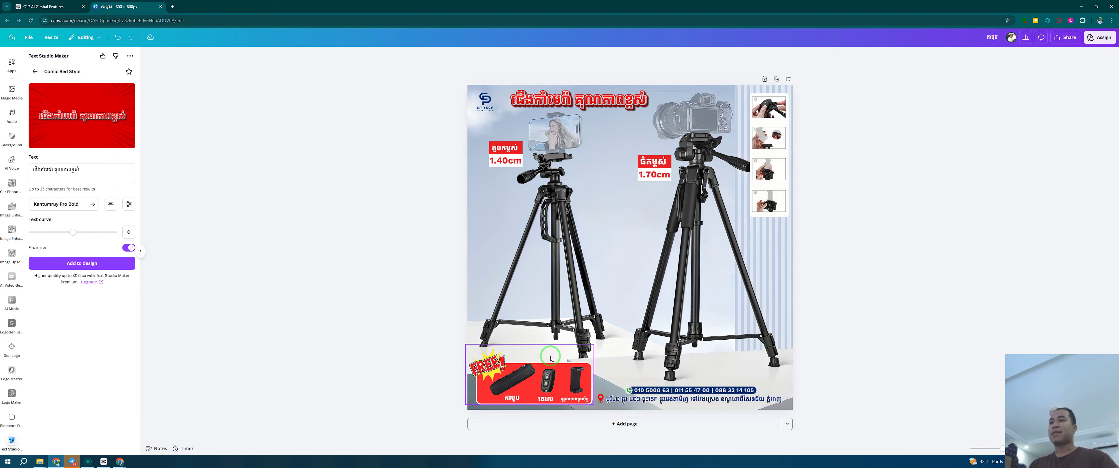
Examine the whole layout at several zoom levels, including the title, logo, height labels, free accessories box and contact details
scroll(550, 359, down, 2)
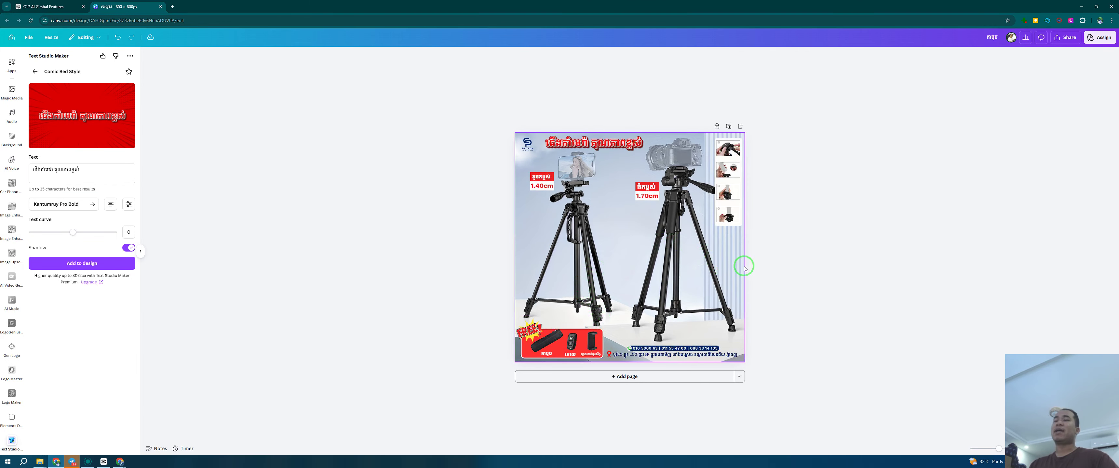
scroll(782, 269, up, 1)
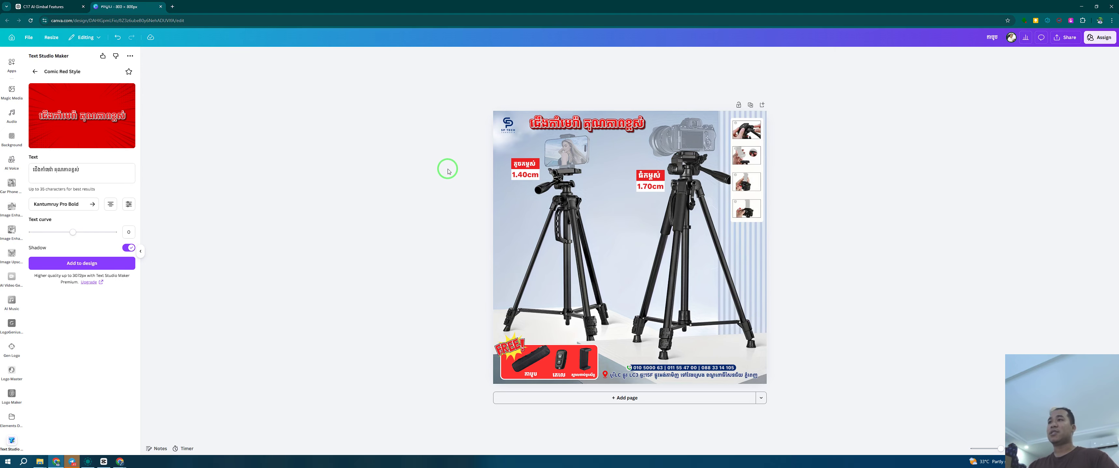
scroll(448, 171, up, 2)
click(473, 132)
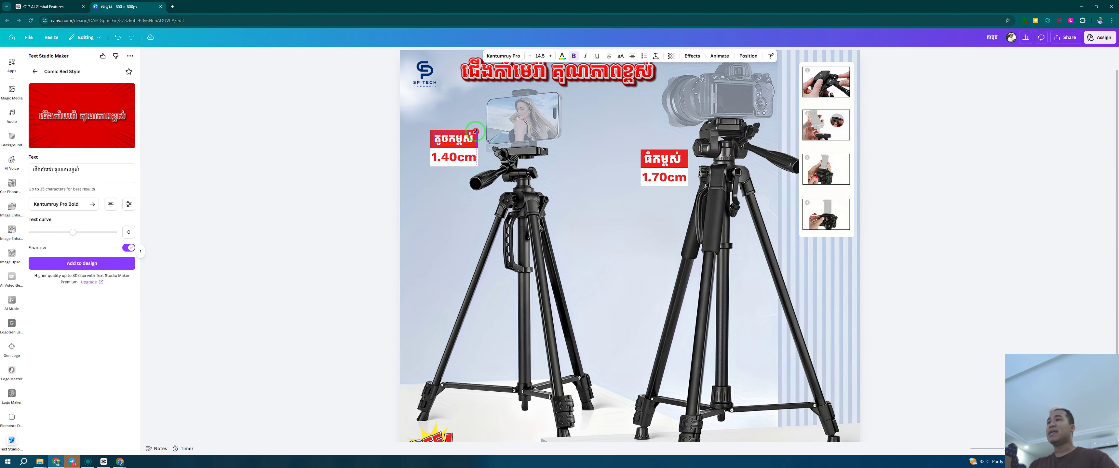
click(356, 178)
scroll(372, 220, down, 2)
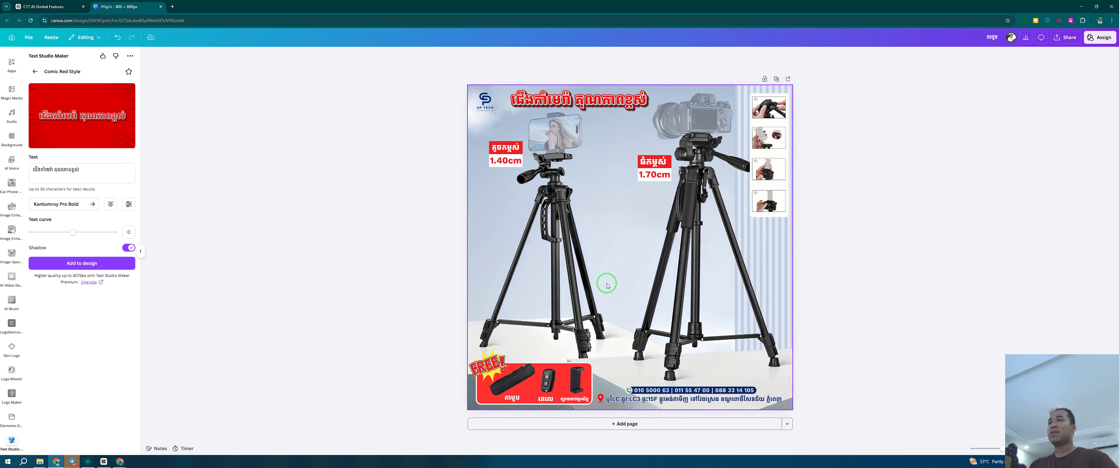
scroll(860, 278, up, 1)
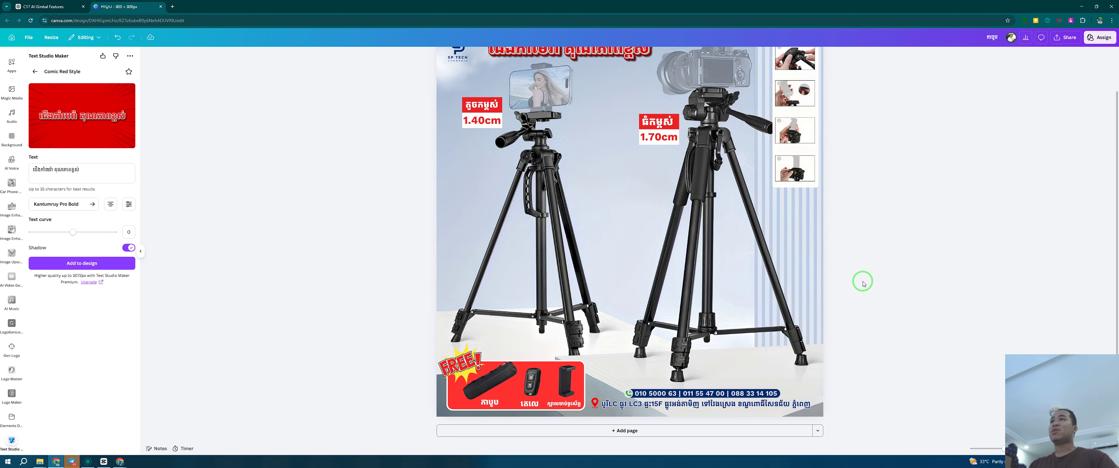
scroll(863, 284, down, 1)
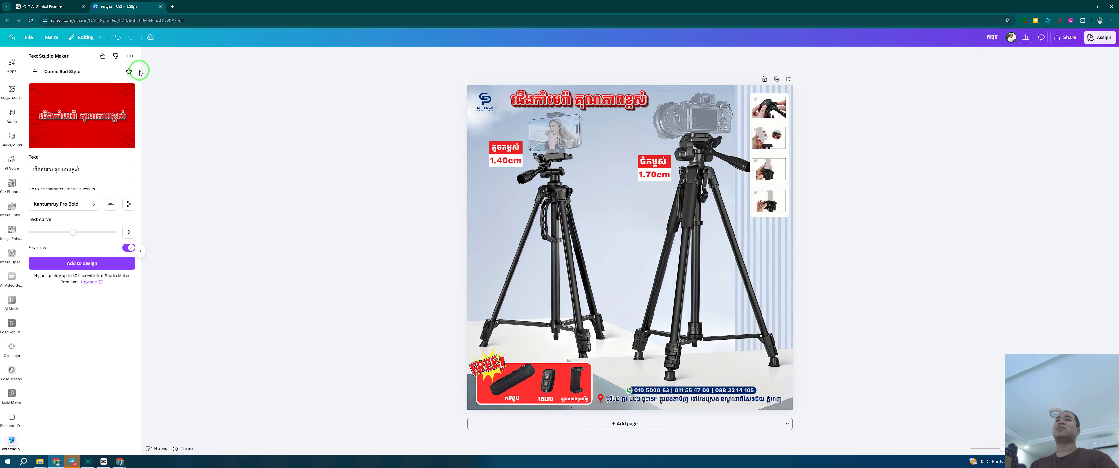
scroll(12, 175, up, 4)
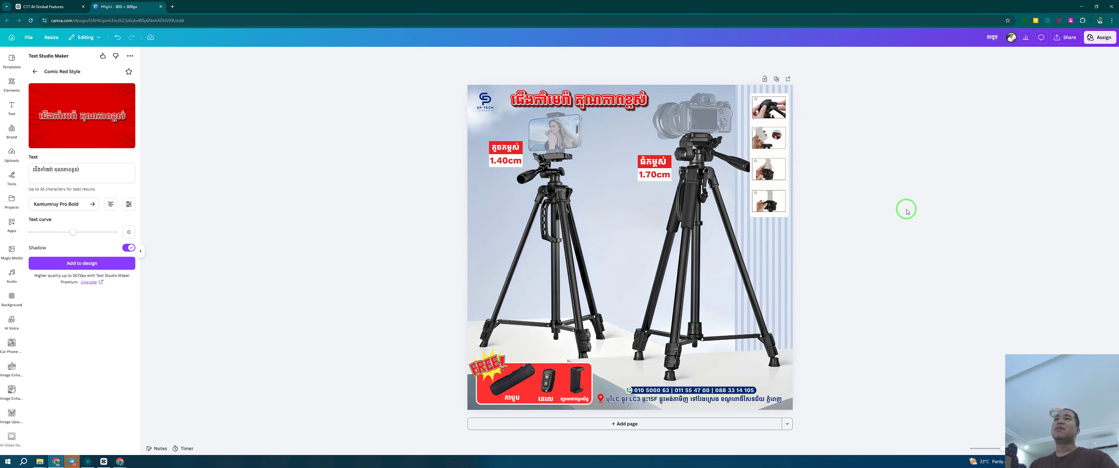
ctrl+scroll(907, 212, up, 2)
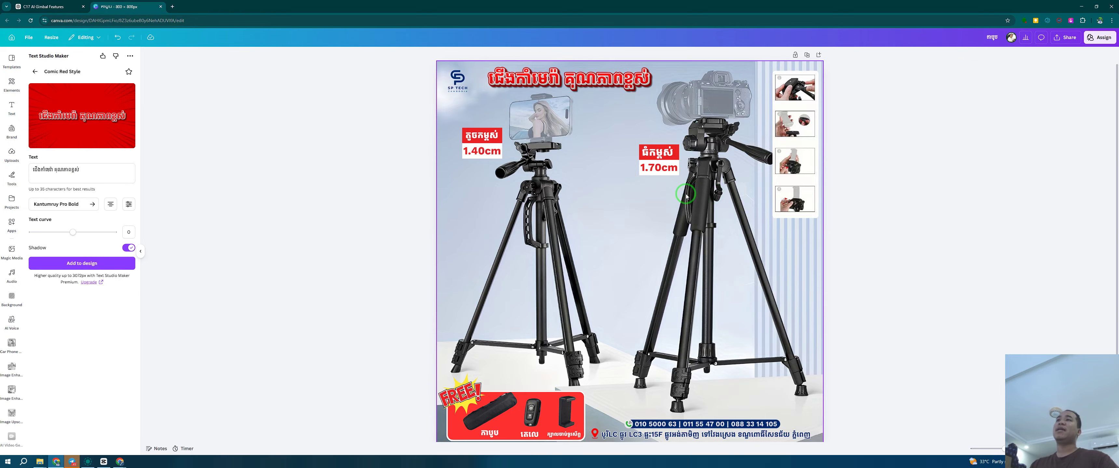
ctrl+scroll(685, 196, down, 1)
ctrl+scroll(807, 233, up, 1)
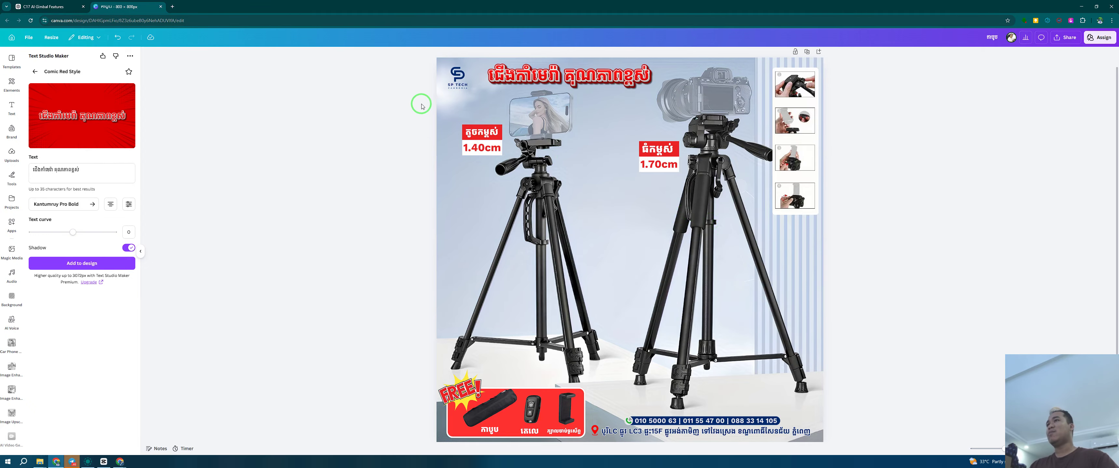
click(457, 82)
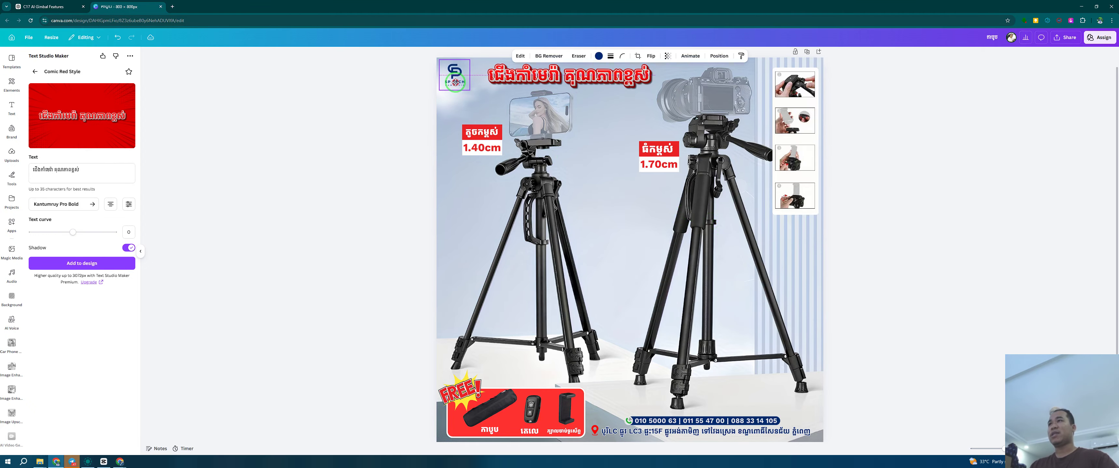
click(337, 112)
ctrl+scroll(776, 255, down, 1)
ctrl+scroll(780, 256, up, 1)
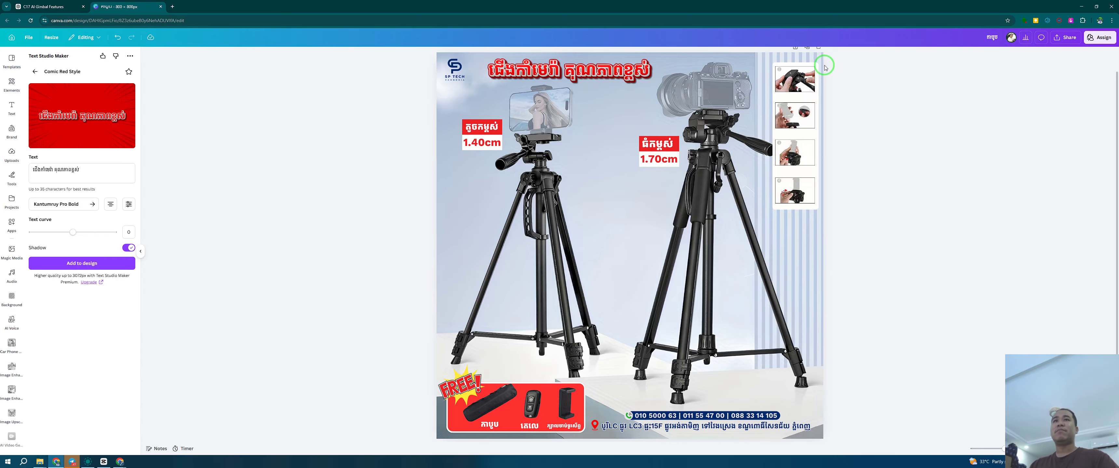
Shift the strip of four instruction pictures slightly closer to the page's upper right corner
drag(798, 197, 801, 190)
click(879, 195)
click(787, 160)
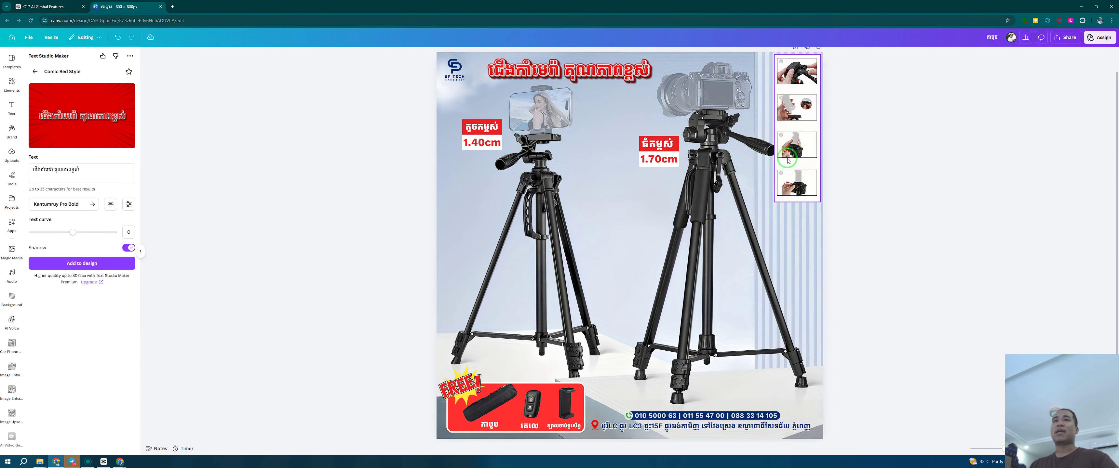
click(846, 258)
ctrl+scroll(846, 258, down, 1)
ctrl+scroll(789, 292, up, 1)
ctrl+scroll(789, 292, down, 1)
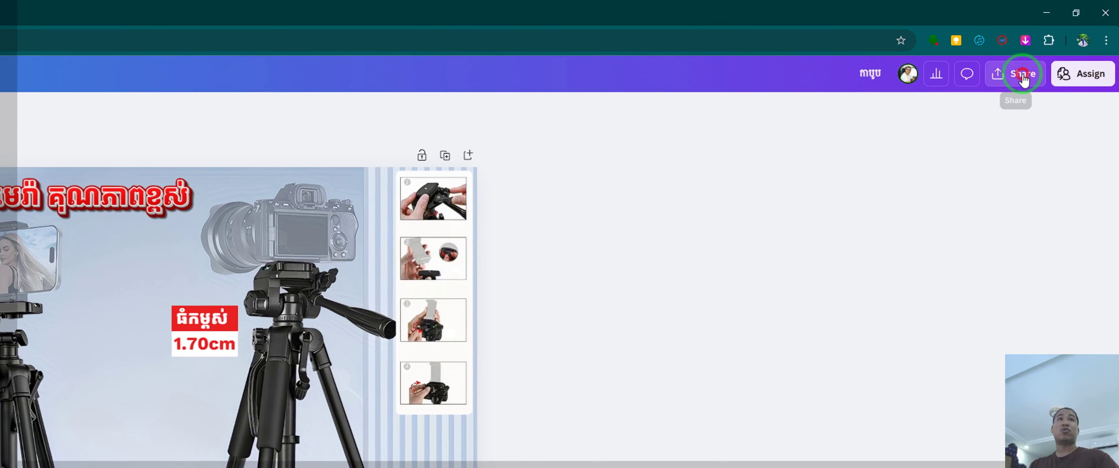
Download the finished tripod design as a PNG at size 1.25, 1,000 × 1,000 px
click(1064, 37)
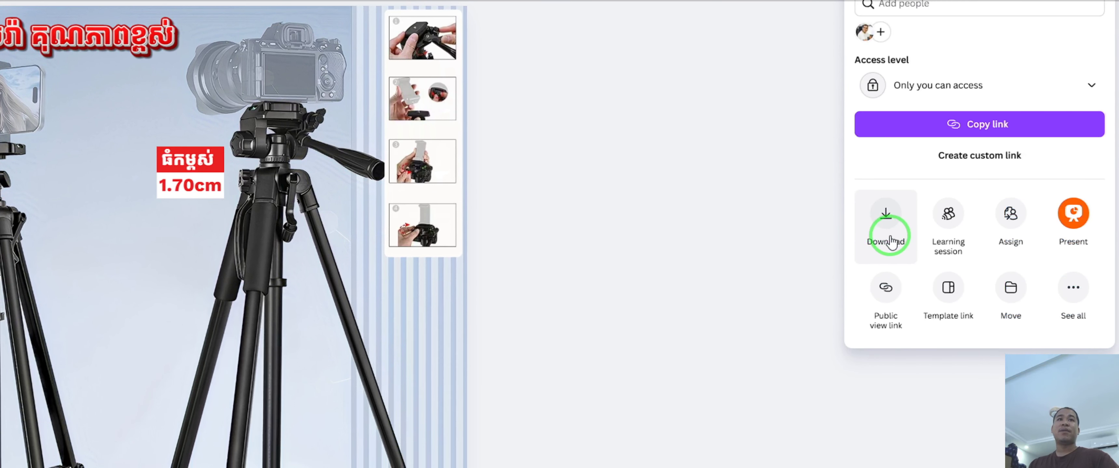
click(891, 304)
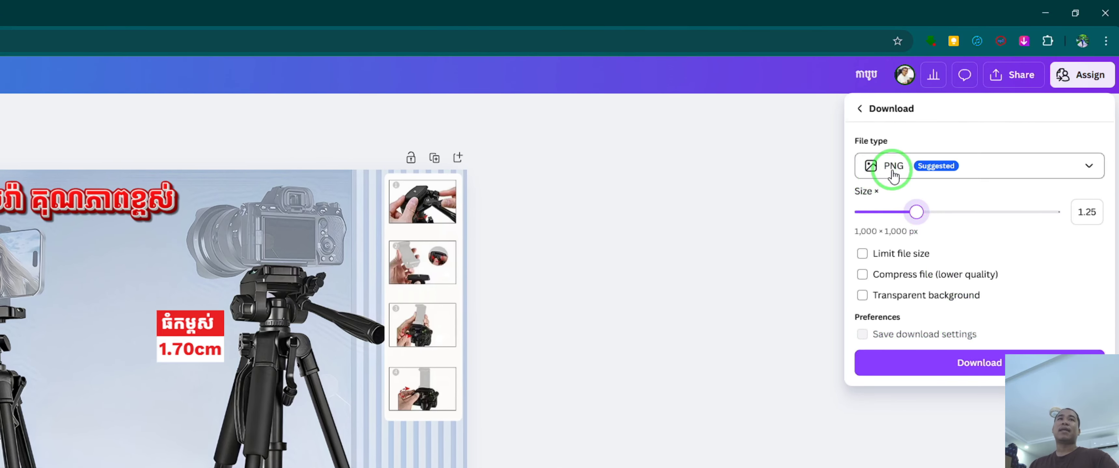
click(893, 48)
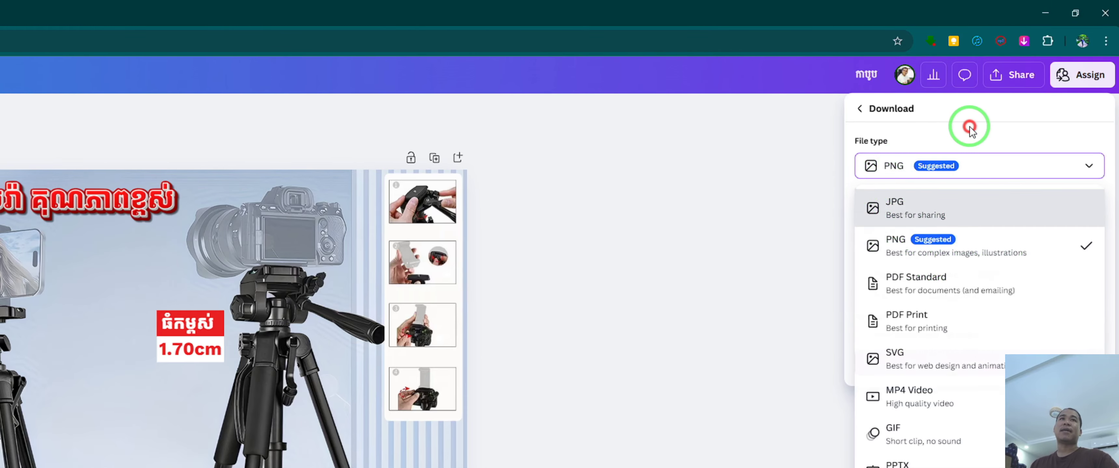
click(970, 128)
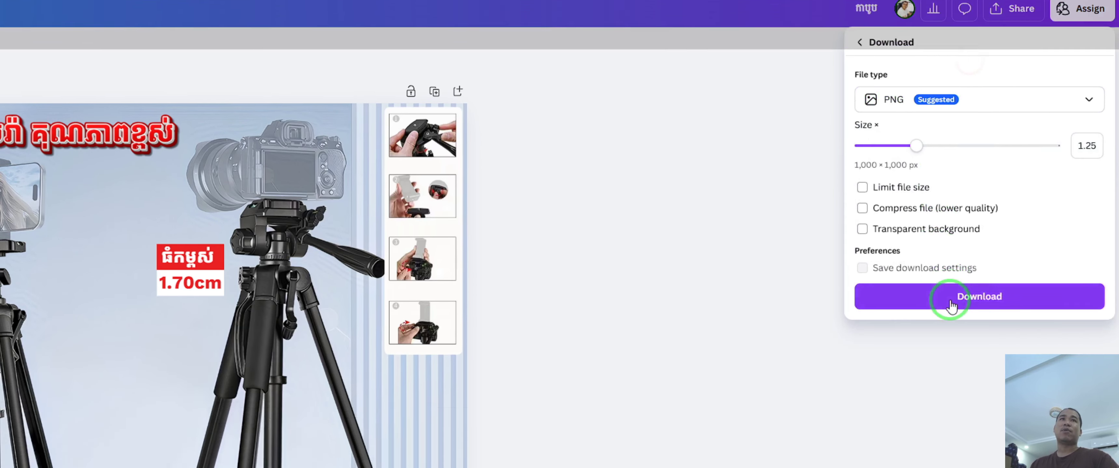
click(943, 237)
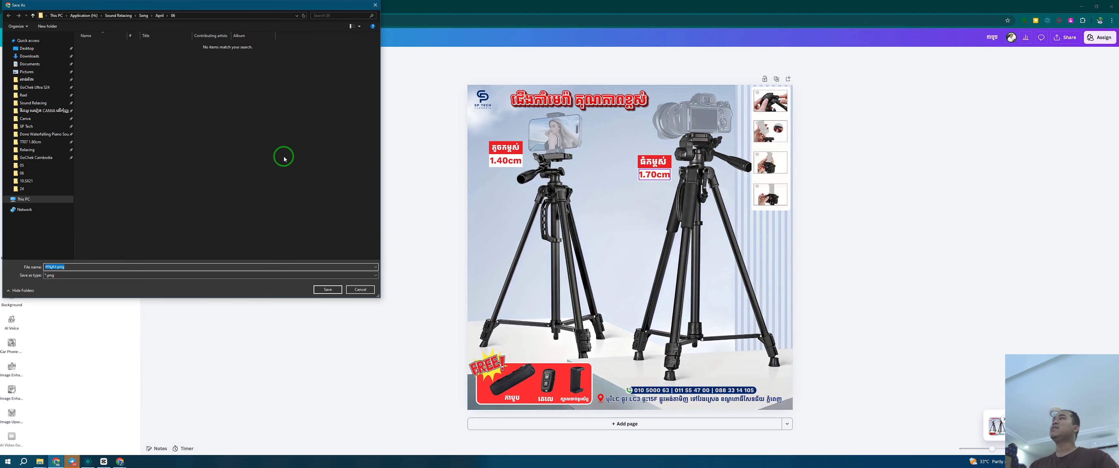
Choose the Posters folder inside SP Tech > 1.Tripod as the save location for the downloaded image
drag(306, 9, 542, 110)
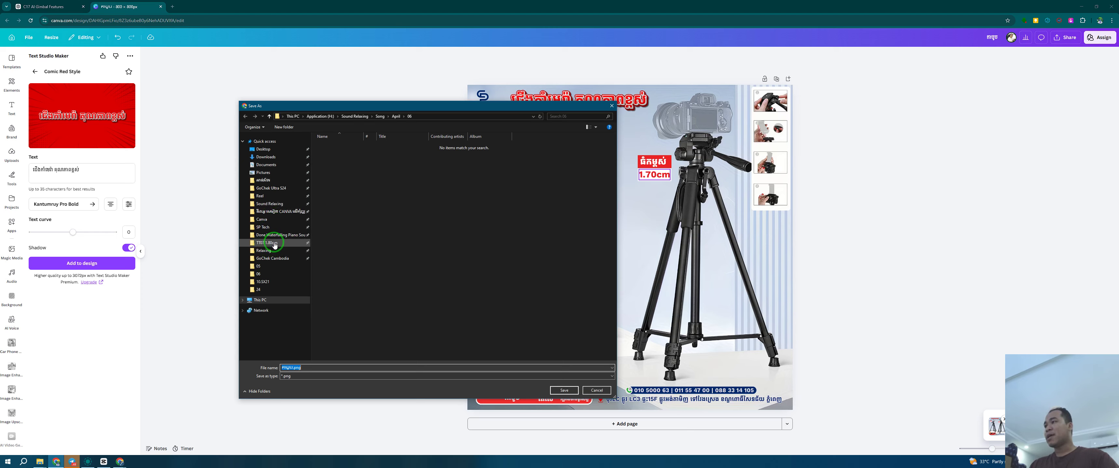
click(279, 228)
double_click(340, 159)
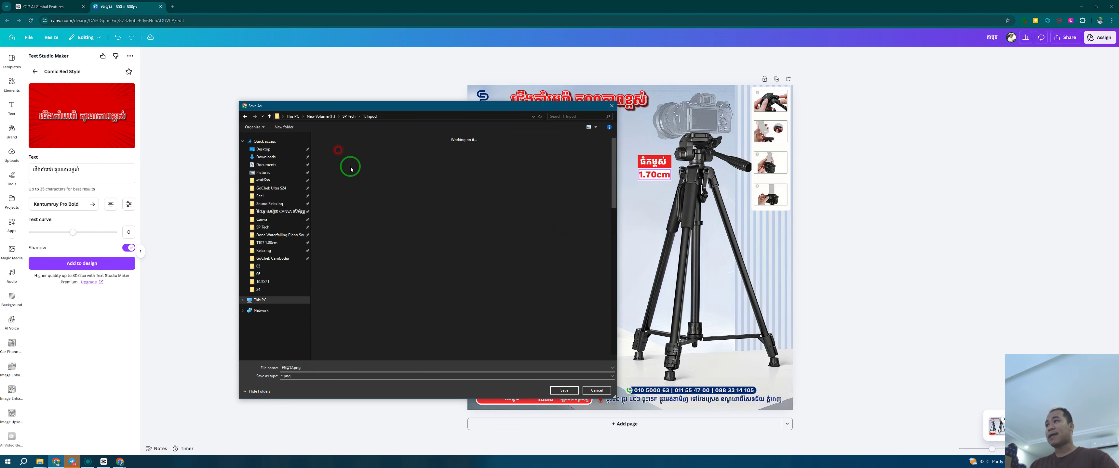
click(451, 266)
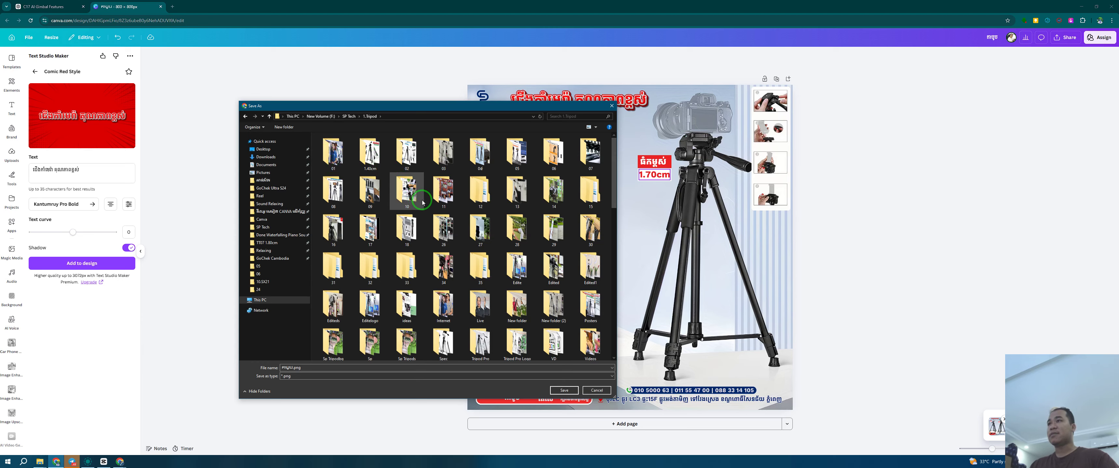
scroll(546, 325, down, 3)
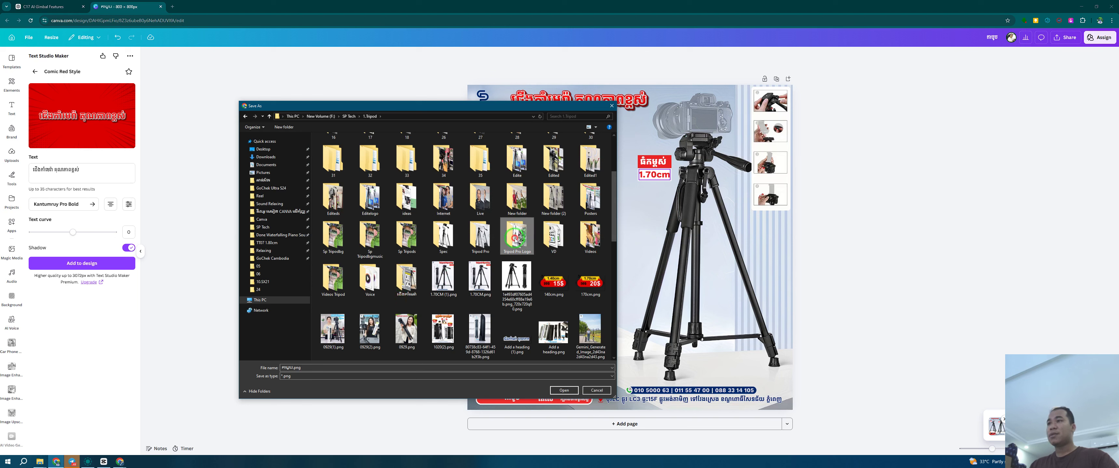
double_click(590, 198)
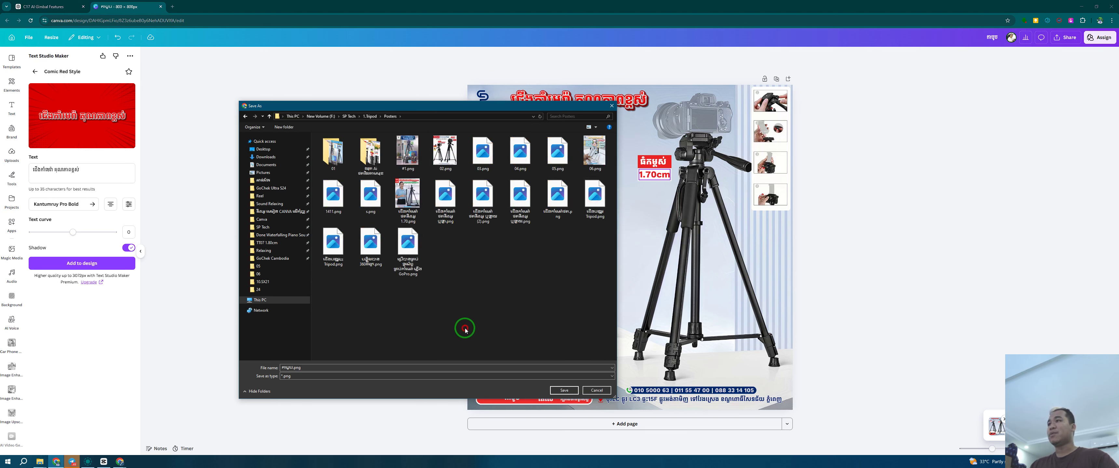
Name the file ជើងកាមេរ៉ា and save it in the Posters folder
click(341, 367)
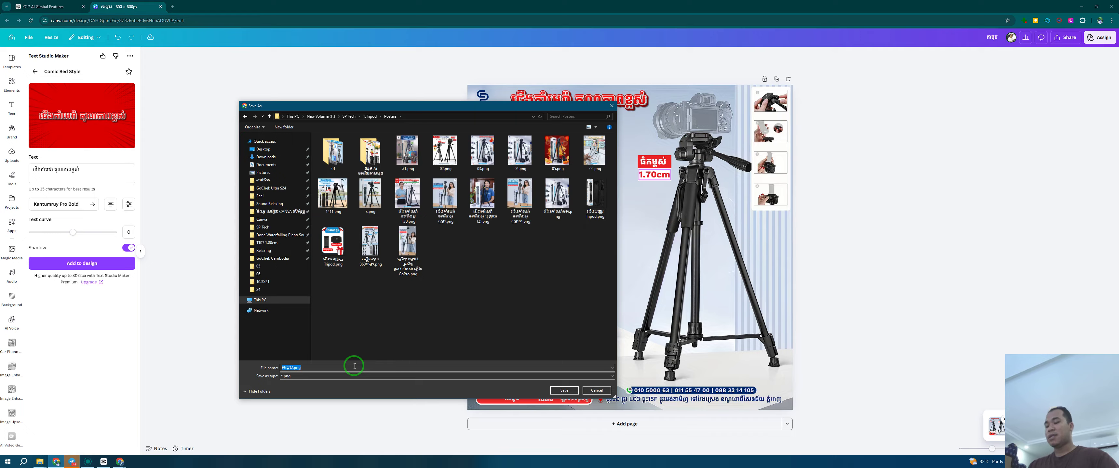
text(ជើង)
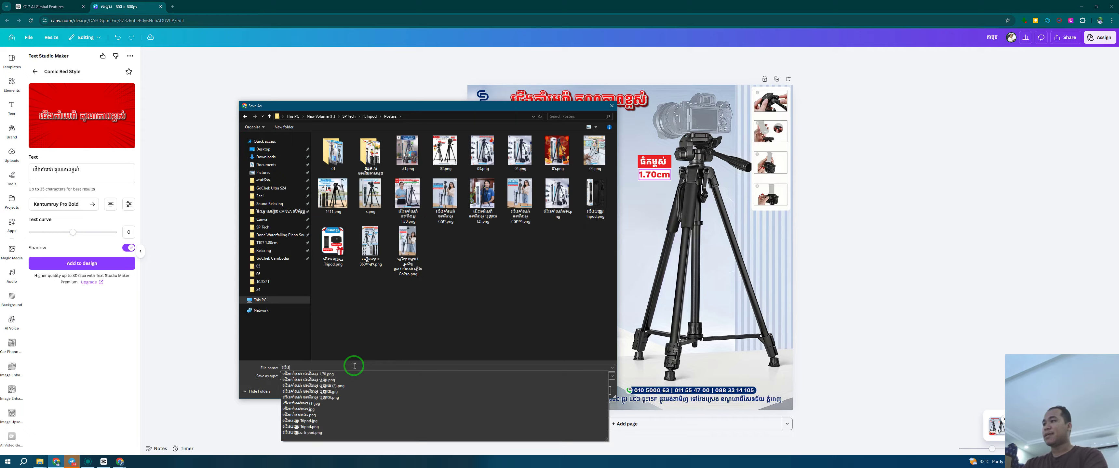
text(កាមេរ៉ា)
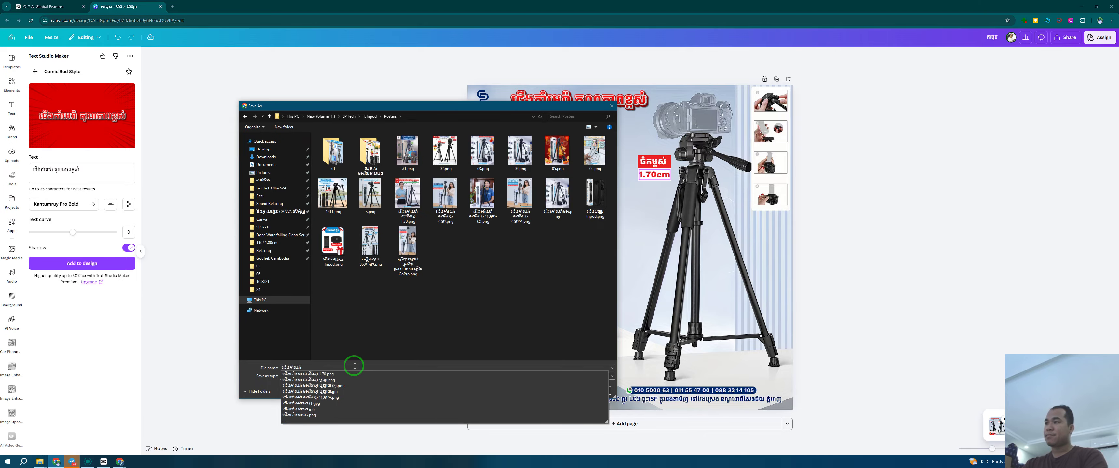
key(Return)
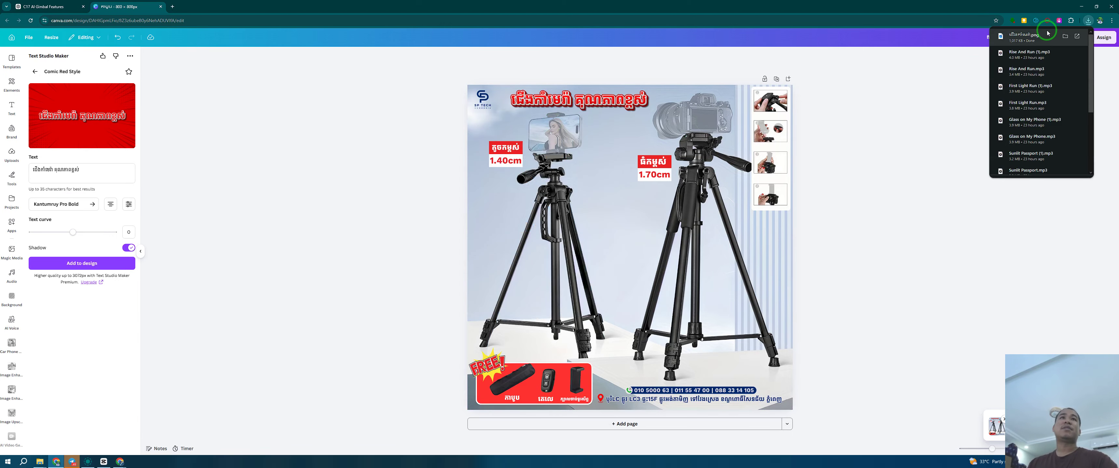
Open the downloaded PNG in the photo viewer and inspect the exported image enlarged to the full screen
click(1025, 37)
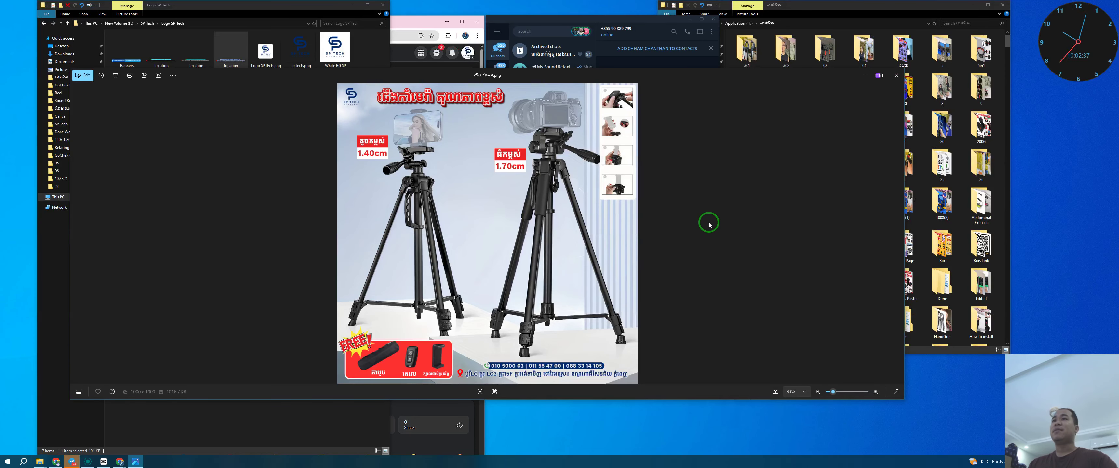
click(880, 76)
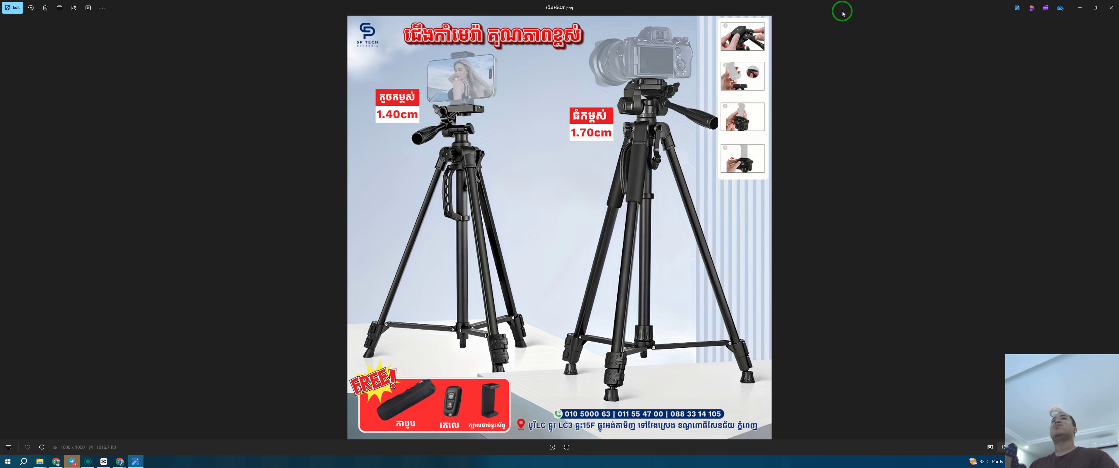
drag(804, 8, 690, 120)
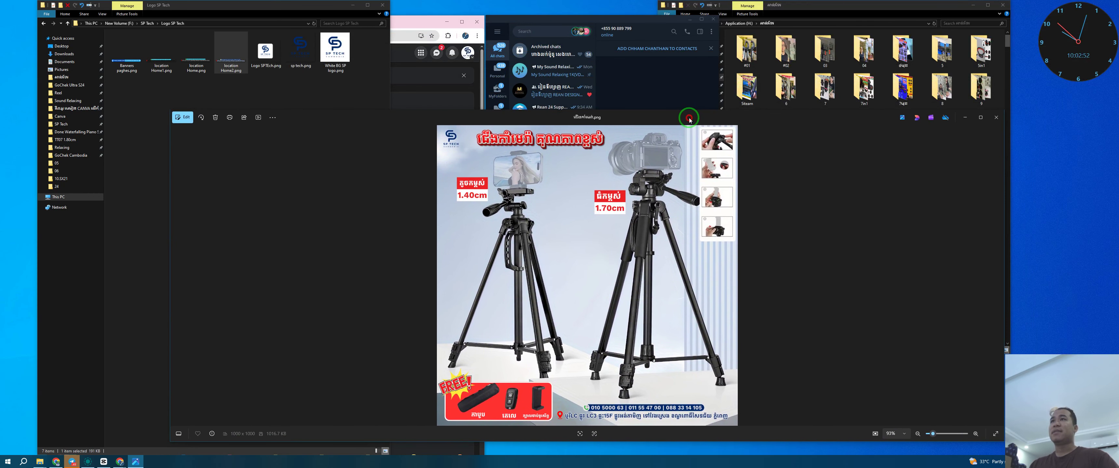
Switch back to Chrome, open YouTube in a new tab and change to the REAN DESIGN account
click(57, 463)
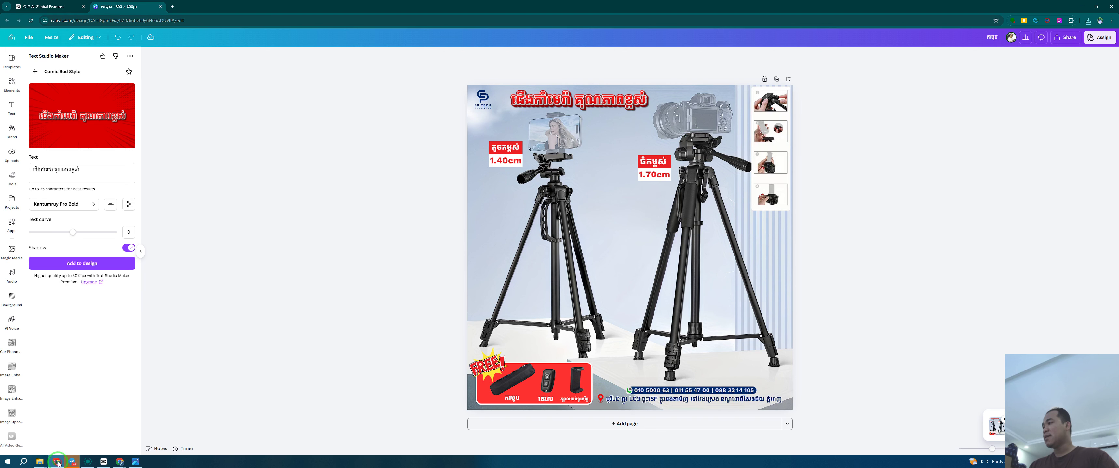
click(169, 6)
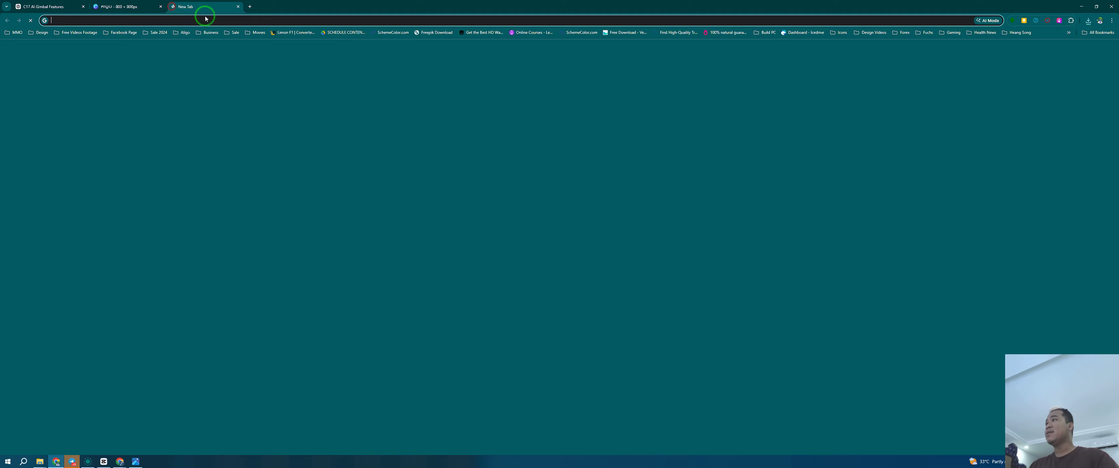
click(430, 166)
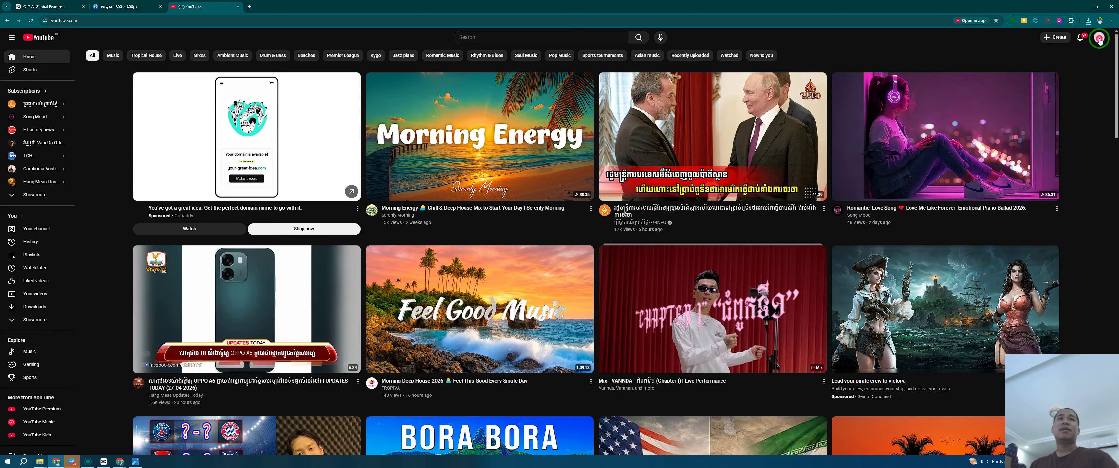
click(1100, 39)
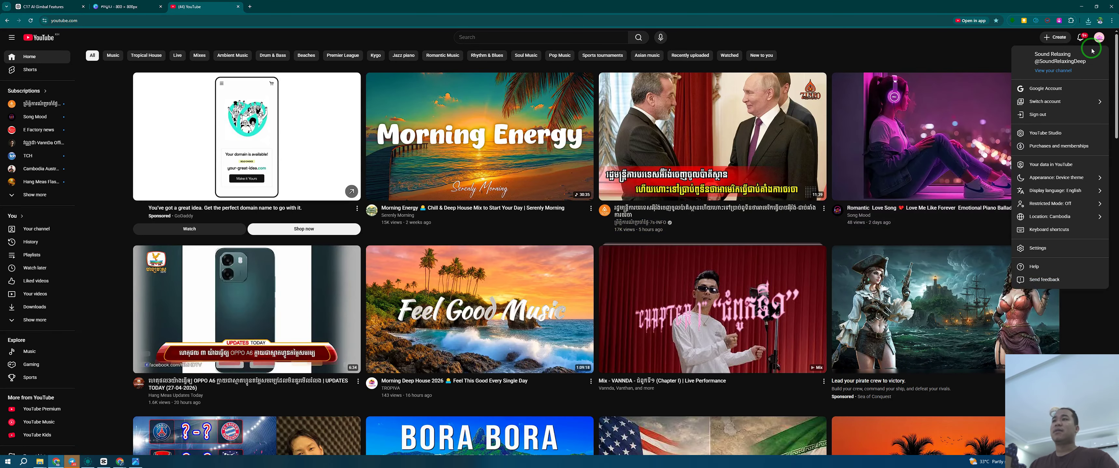
click(1087, 101)
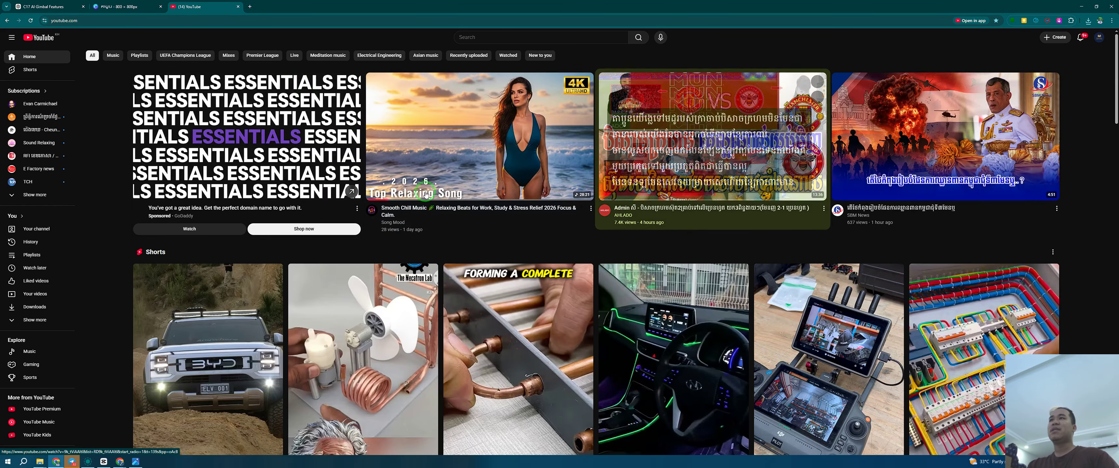
Skim the YouTube home feed and open the REAN DESIGN account's own channel page
scroll(555, 176, down, 8)
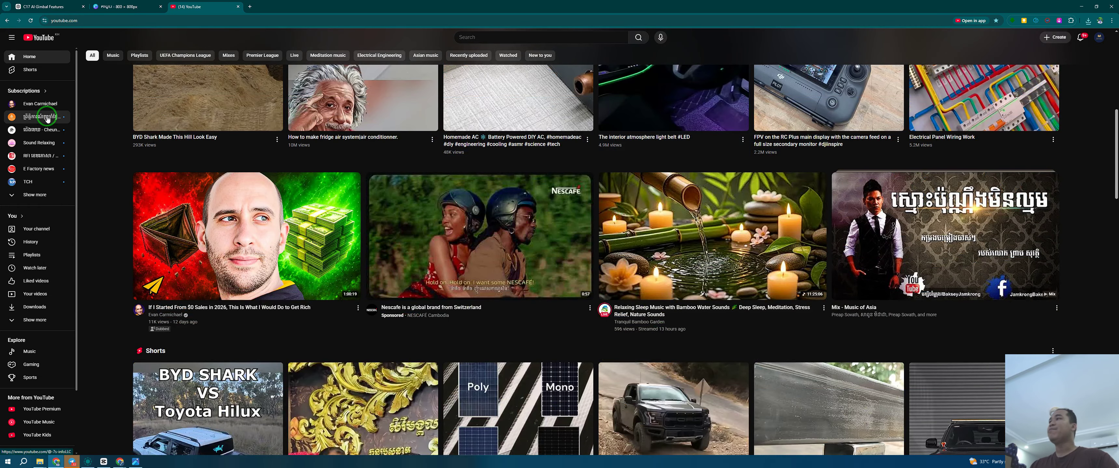
scroll(915, 31, up, 2)
click(1096, 41)
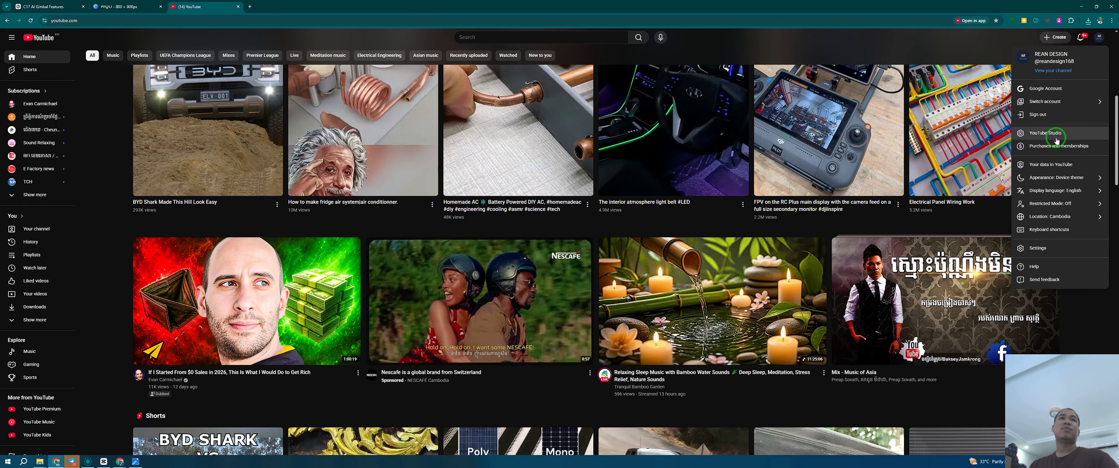
click(1056, 71)
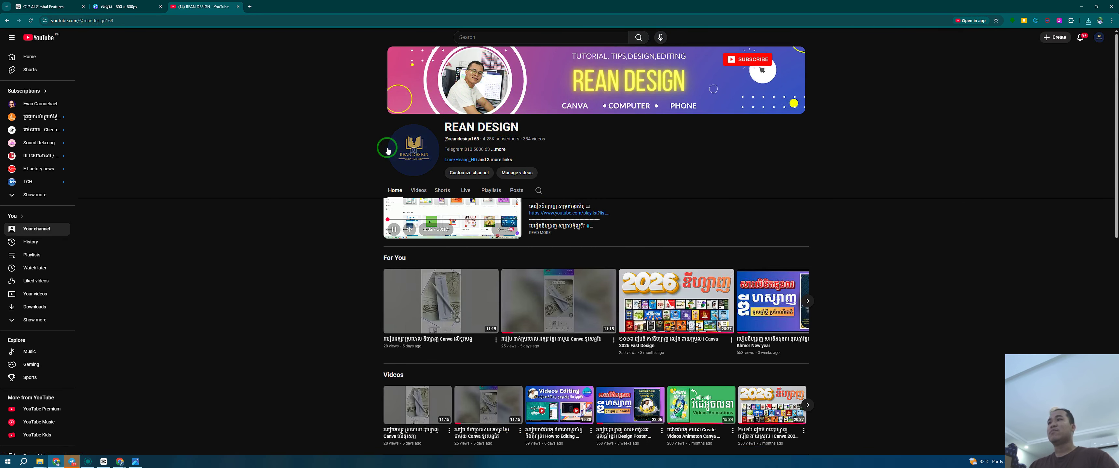
Examine the channel's home page and its list of videos, from the latest Canva tutorials down to older ones
scroll(540, 202, down, 1)
scroll(540, 202, down, 3)
scroll(425, 131, up, 2)
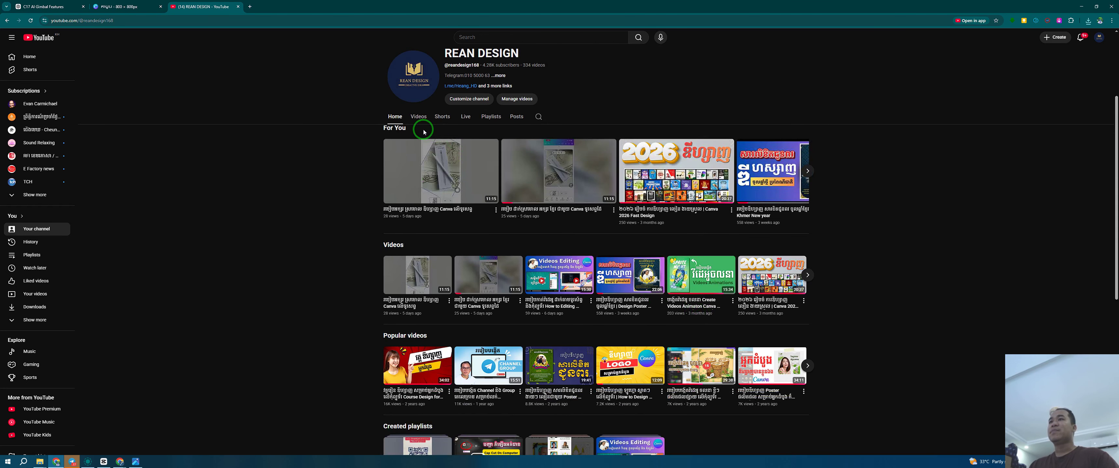
click(414, 117)
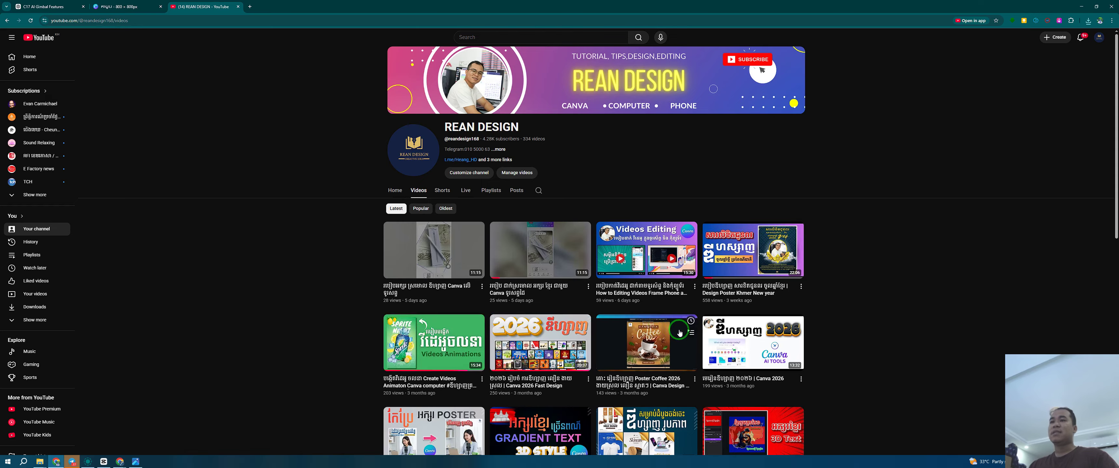
scroll(374, 285, down, 1)
scroll(374, 285, down, 5)
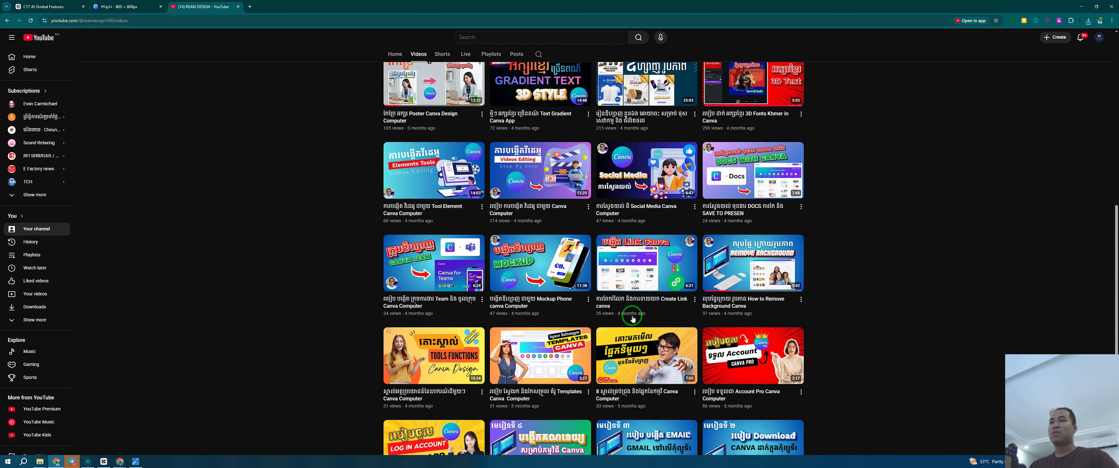
scroll(477, 313, down, 3)
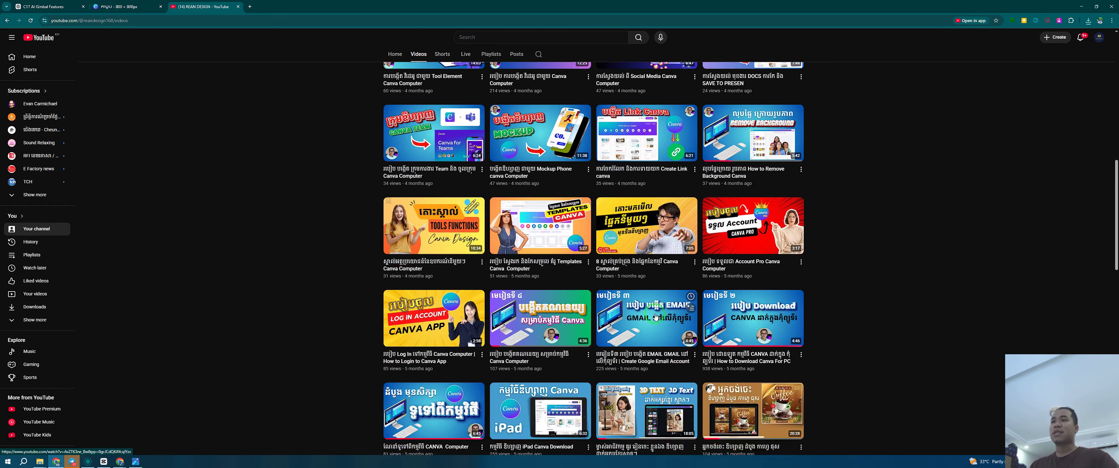
scroll(534, 347, down, 3)
scroll(554, 213, down, 2)
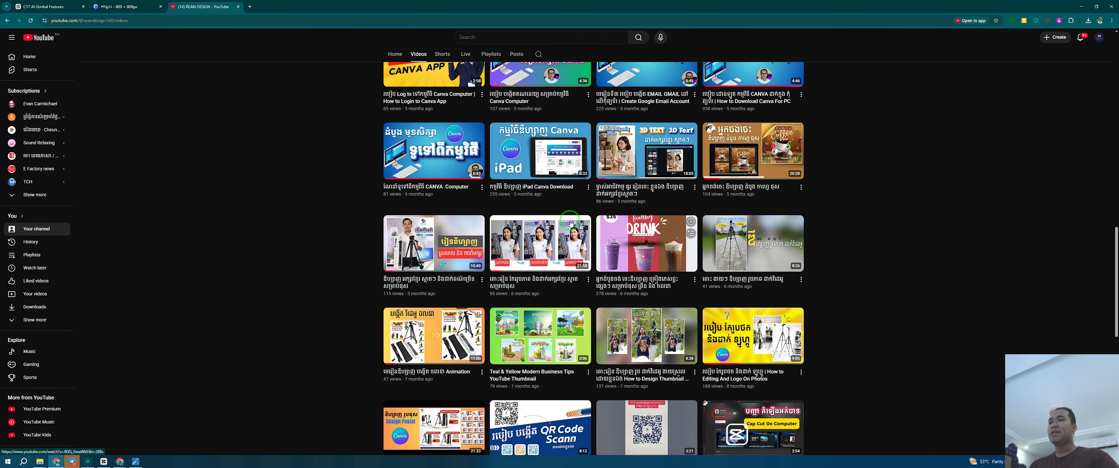
scroll(554, 213, up, 15)
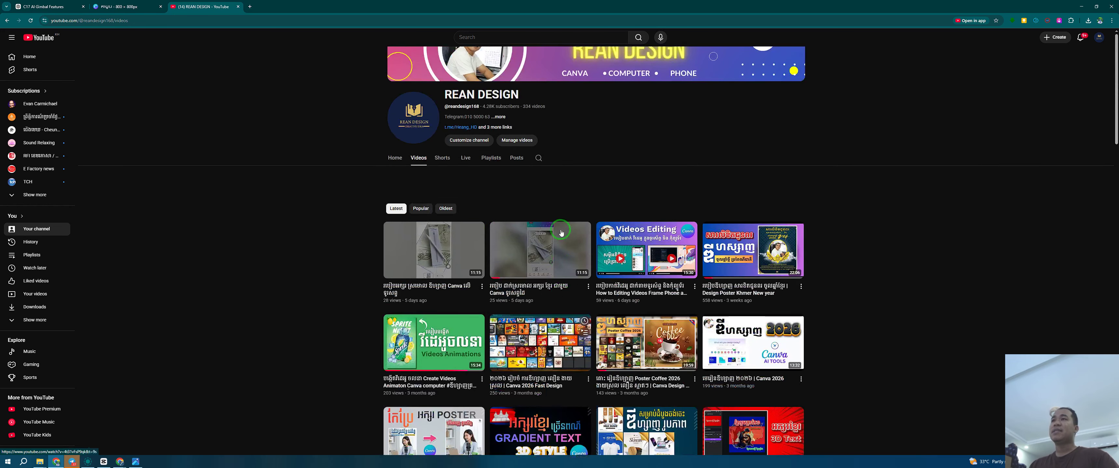